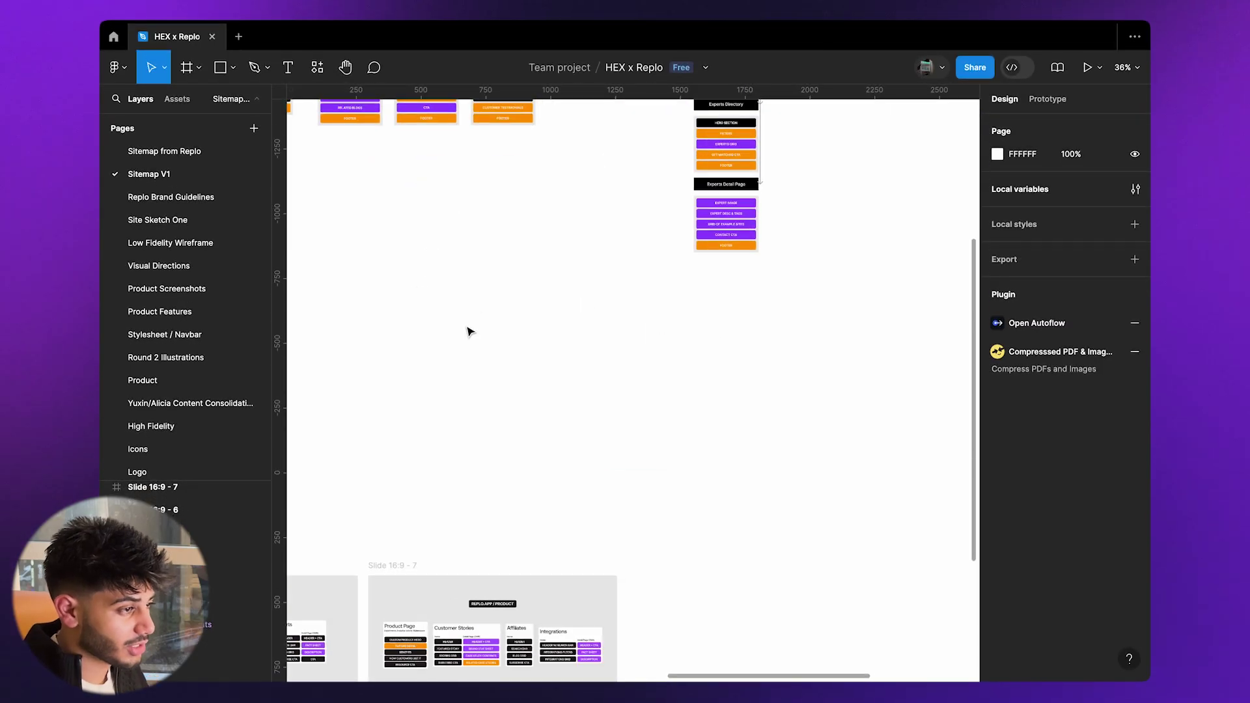
# Survey the page frames across the canvas and nudge the Reploverse/Community page card slightly lower
pyautogui.scroll(-5, 466, 329)
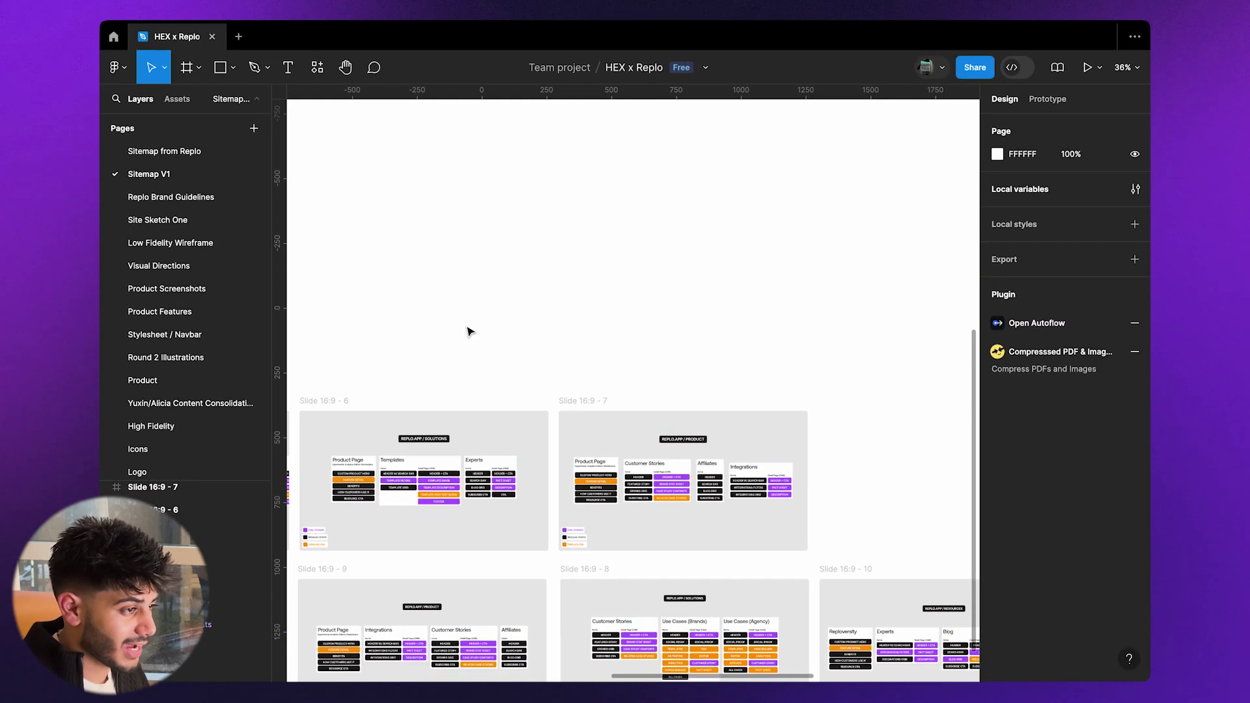
pyautogui.keyDown('ctrl'); pyautogui.scroll(5, 678, 470); pyautogui.keyUp('ctrl')
pyautogui.scroll(-3, 539, 408)
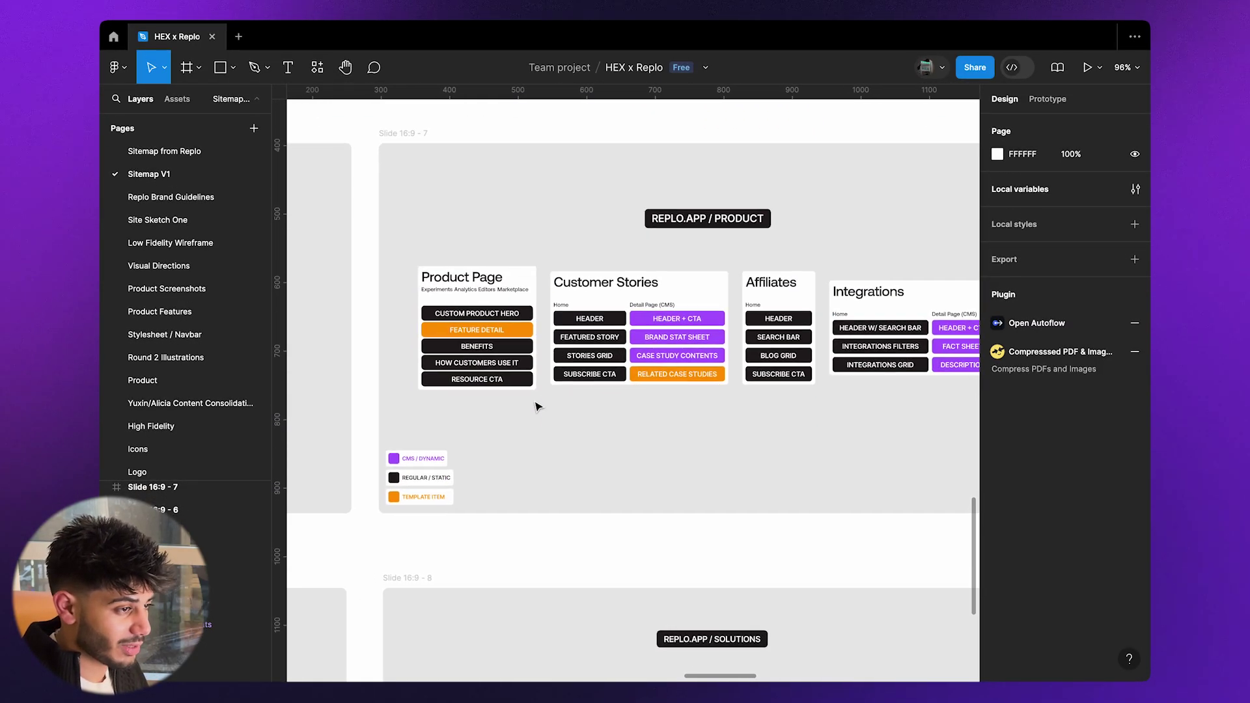
pyautogui.hscroll(-5, 538, 406)
pyautogui.hscroll(-2, 537, 406)
pyautogui.scroll(1, 538, 406)
pyautogui.scroll(-5, 538, 406)
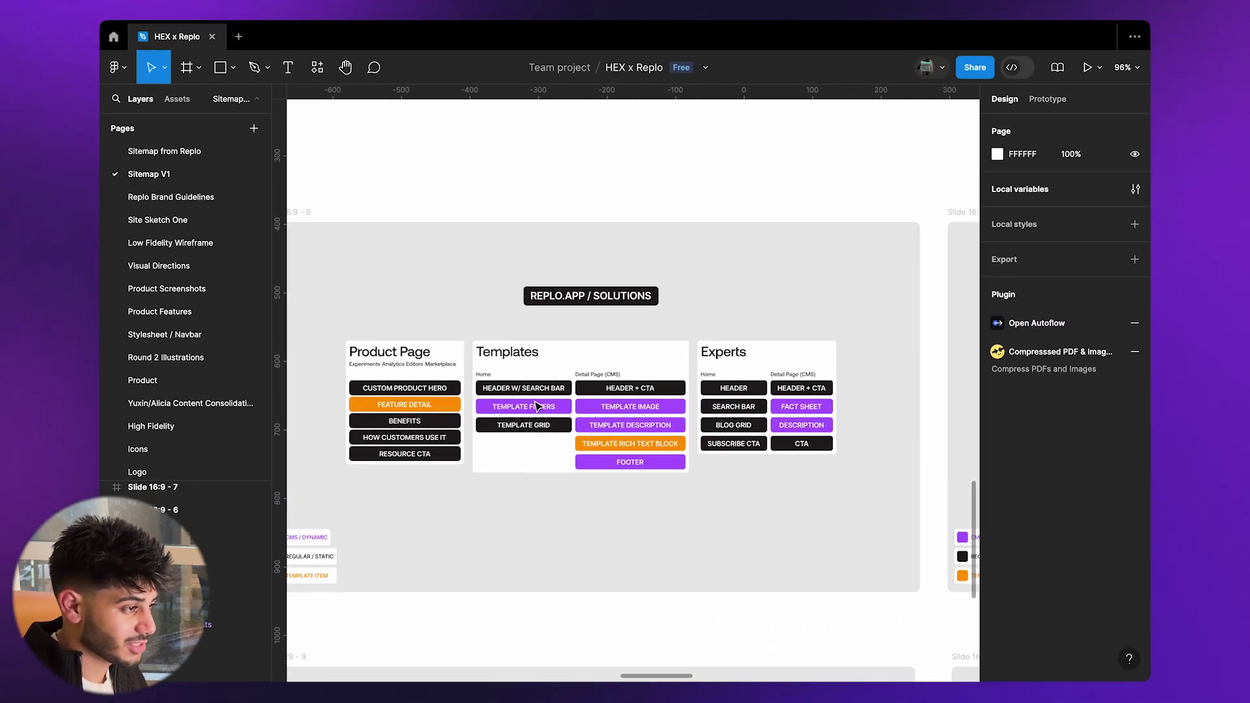
pyautogui.scroll(-3, 537, 406)
pyautogui.hscroll(8, 537, 406)
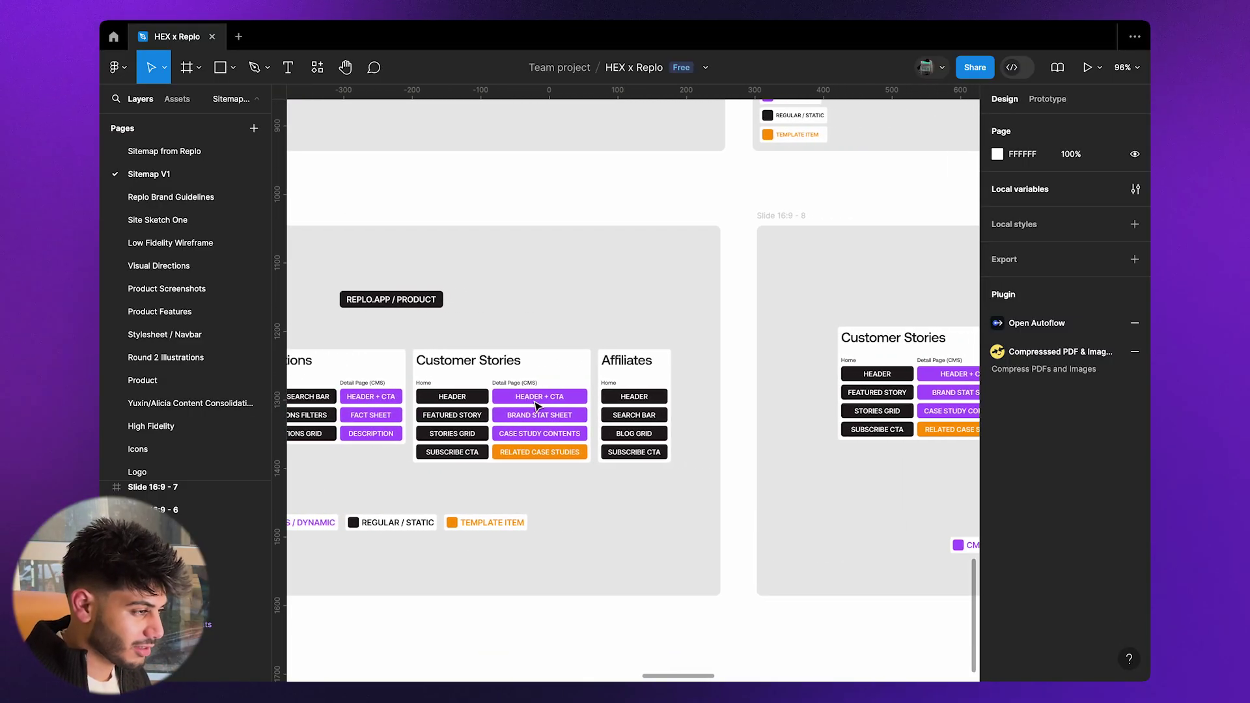
pyautogui.hscroll(10, 537, 407)
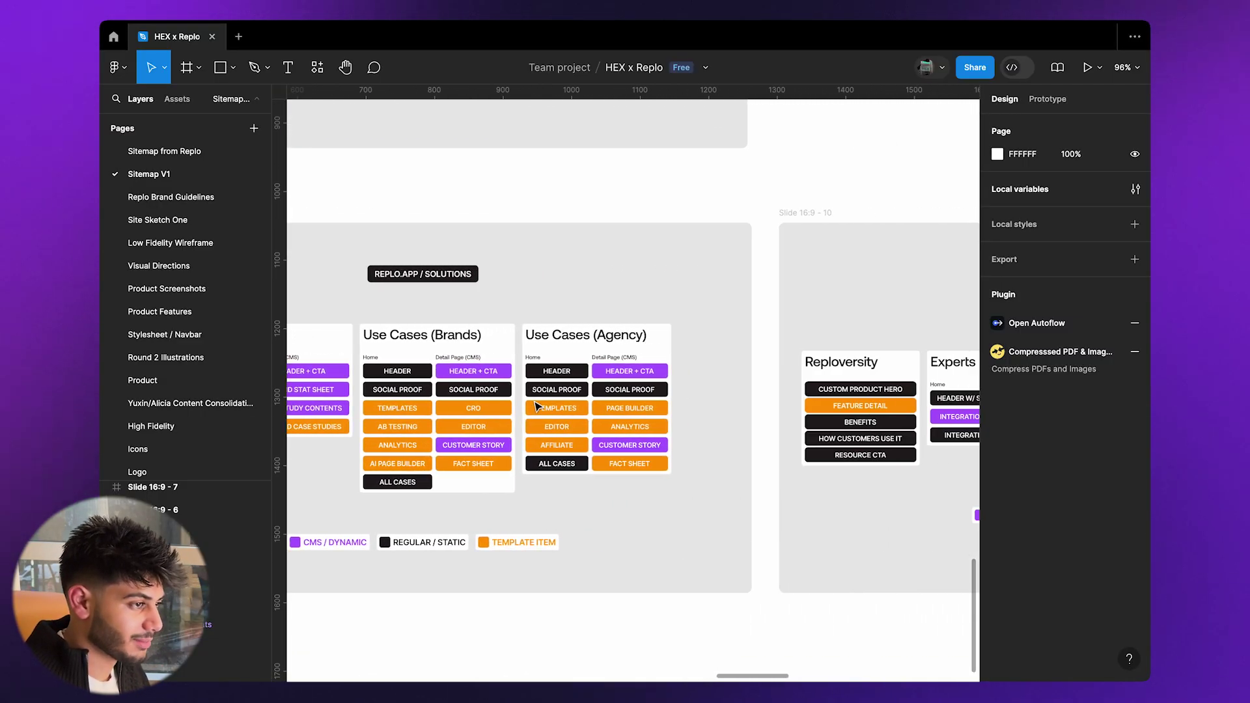
pyautogui.scroll(-10, 538, 406)
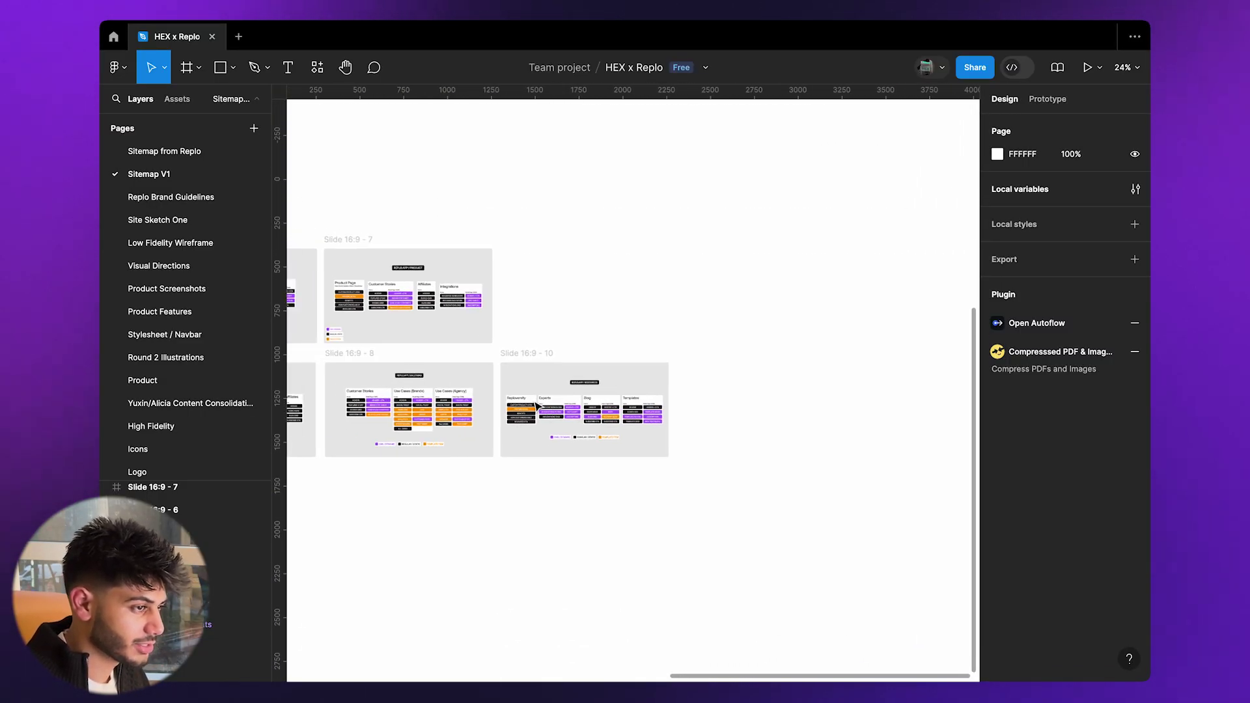
pyautogui.scroll(6, 538, 406)
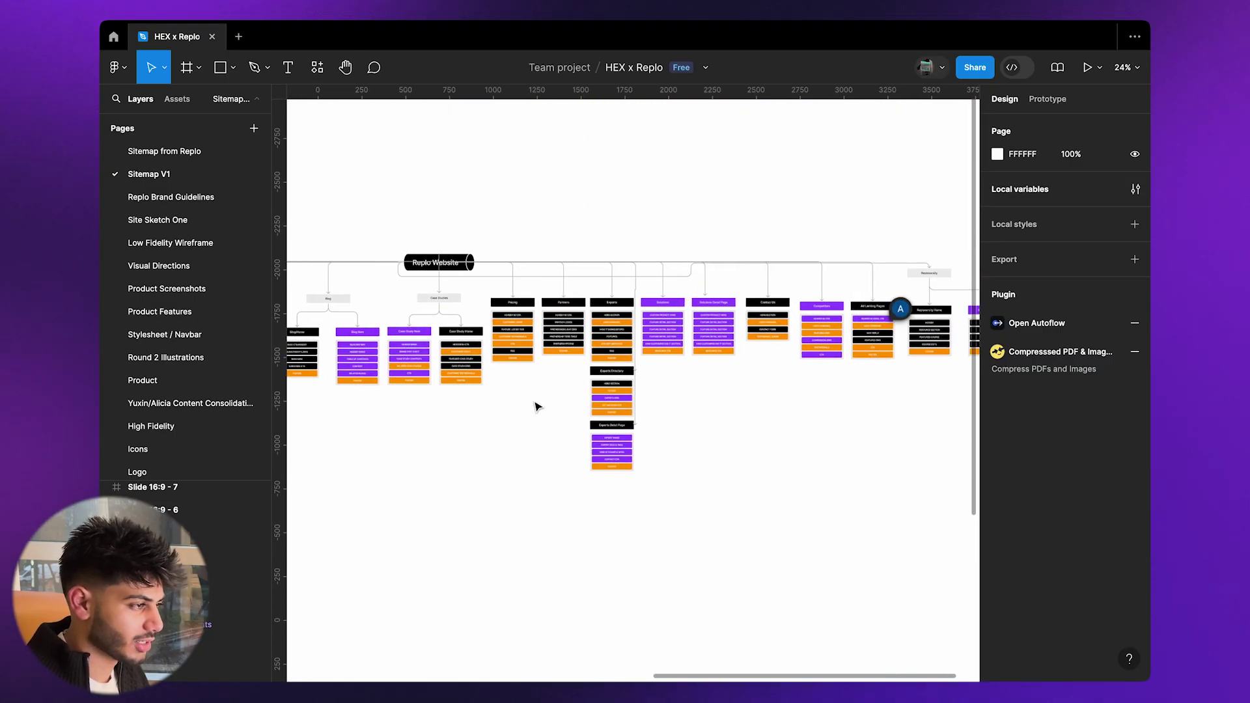
pyautogui.scroll(5, 538, 406)
pyautogui.hscroll(10, 553, 378)
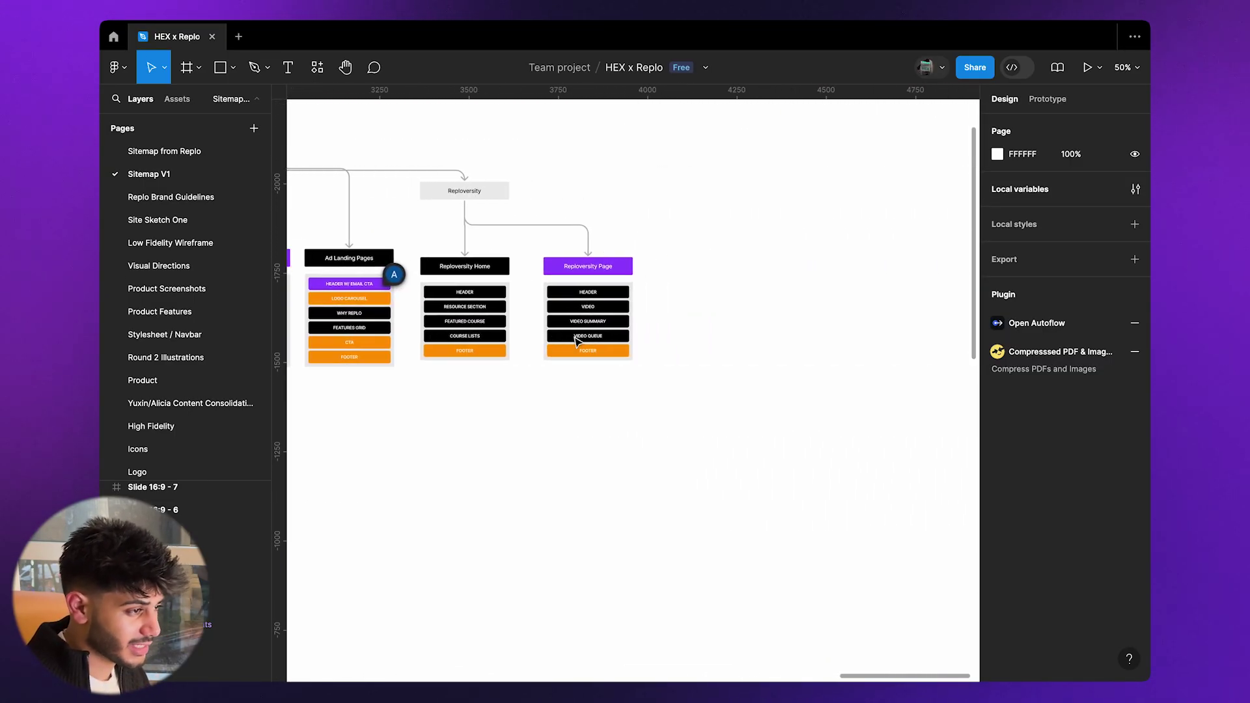
pyautogui.hscroll(-15, 576, 342)
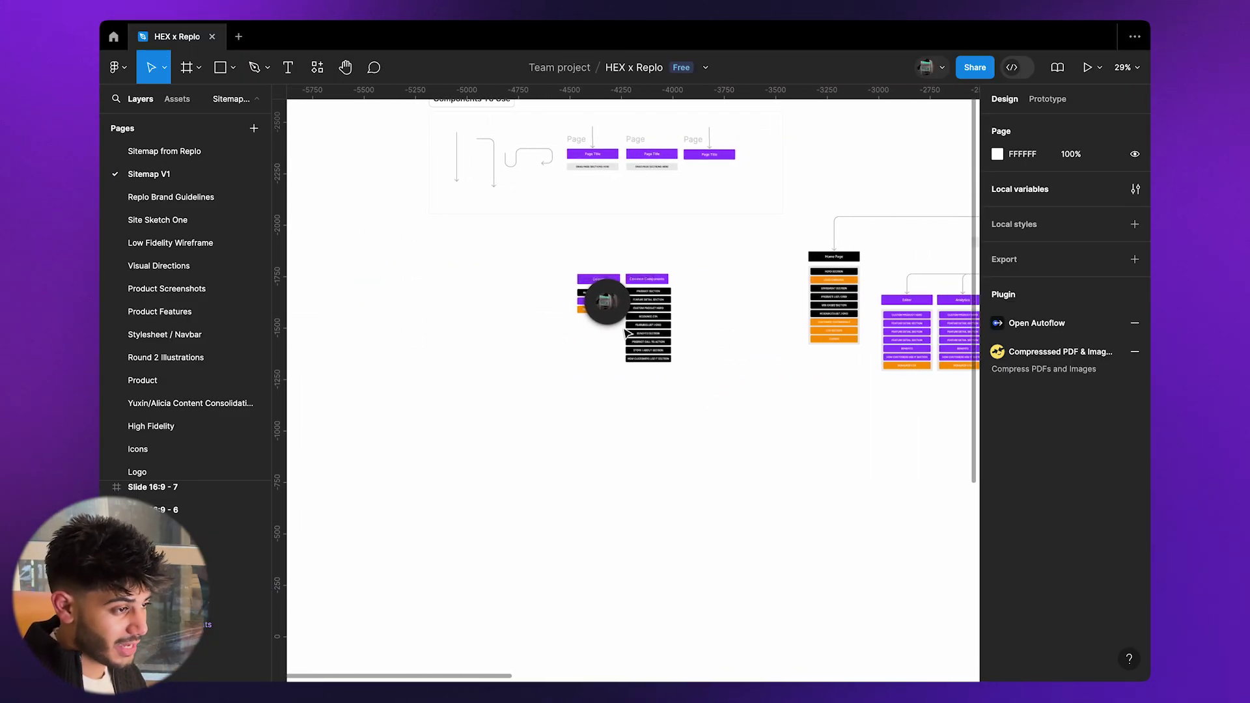
pyautogui.scroll(-10, 638, 321)
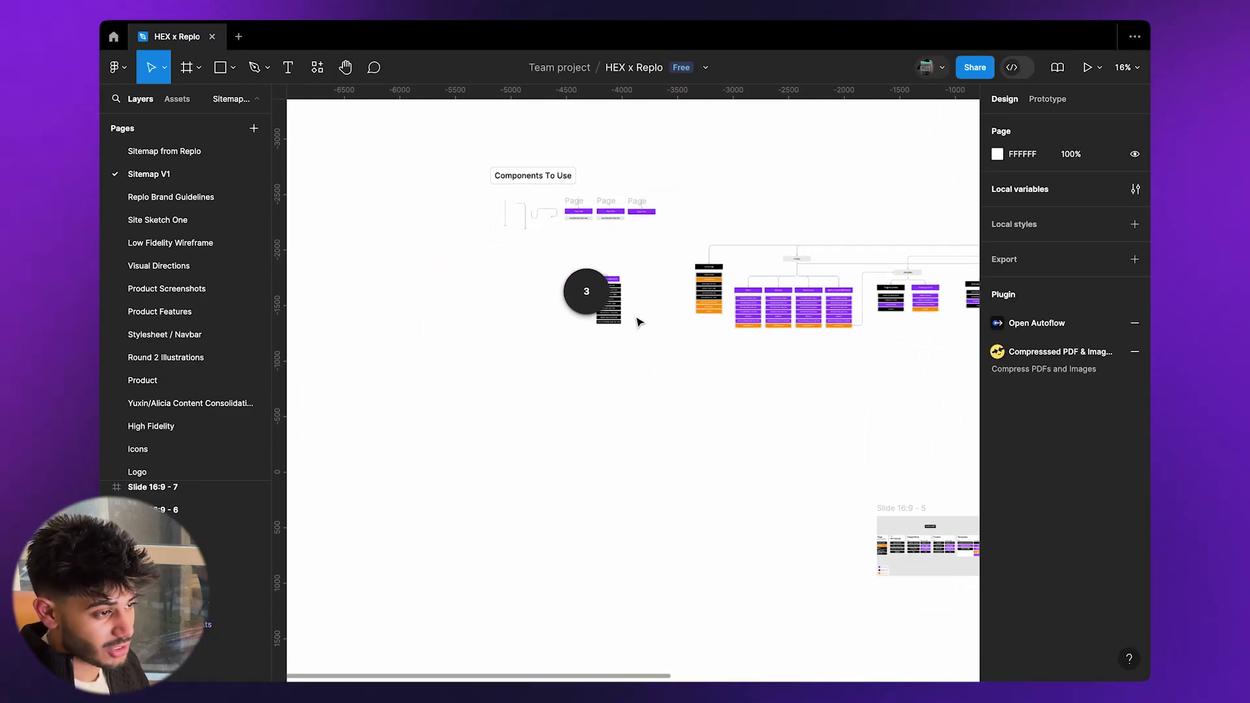
pyautogui.scroll(10, 637, 322)
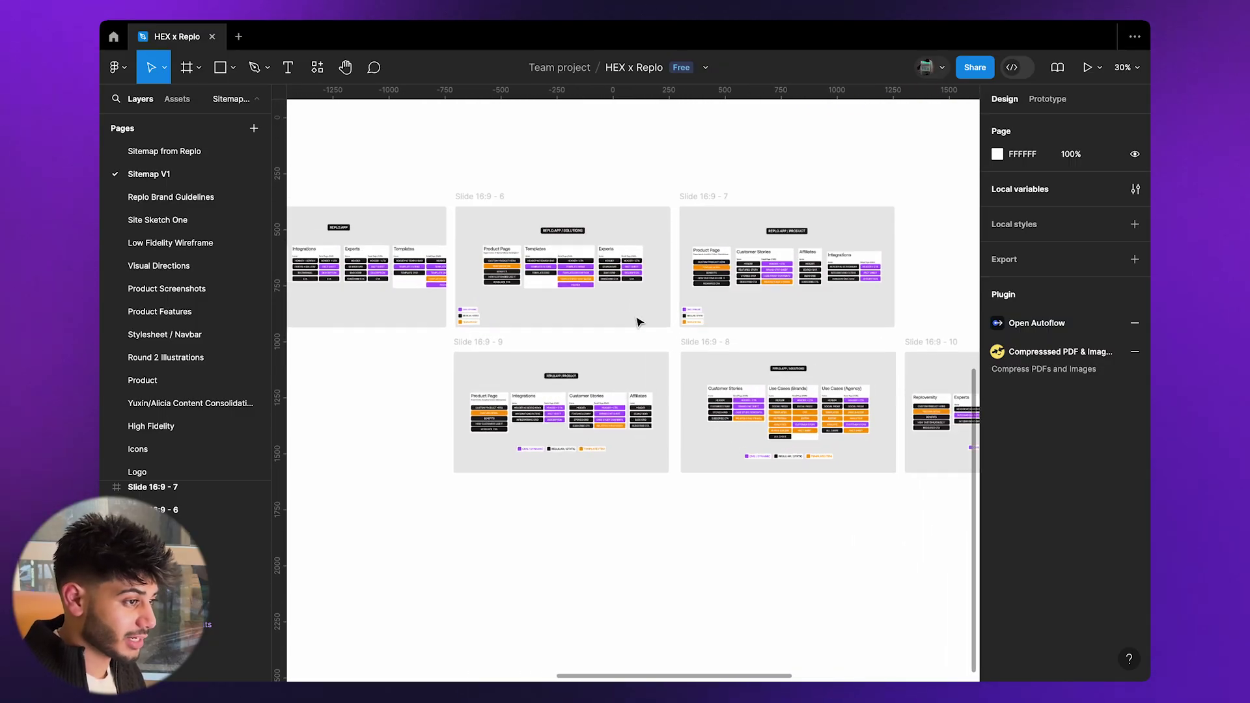
pyautogui.scroll(-3, 638, 323)
pyautogui.hscroll(-3, 638, 322)
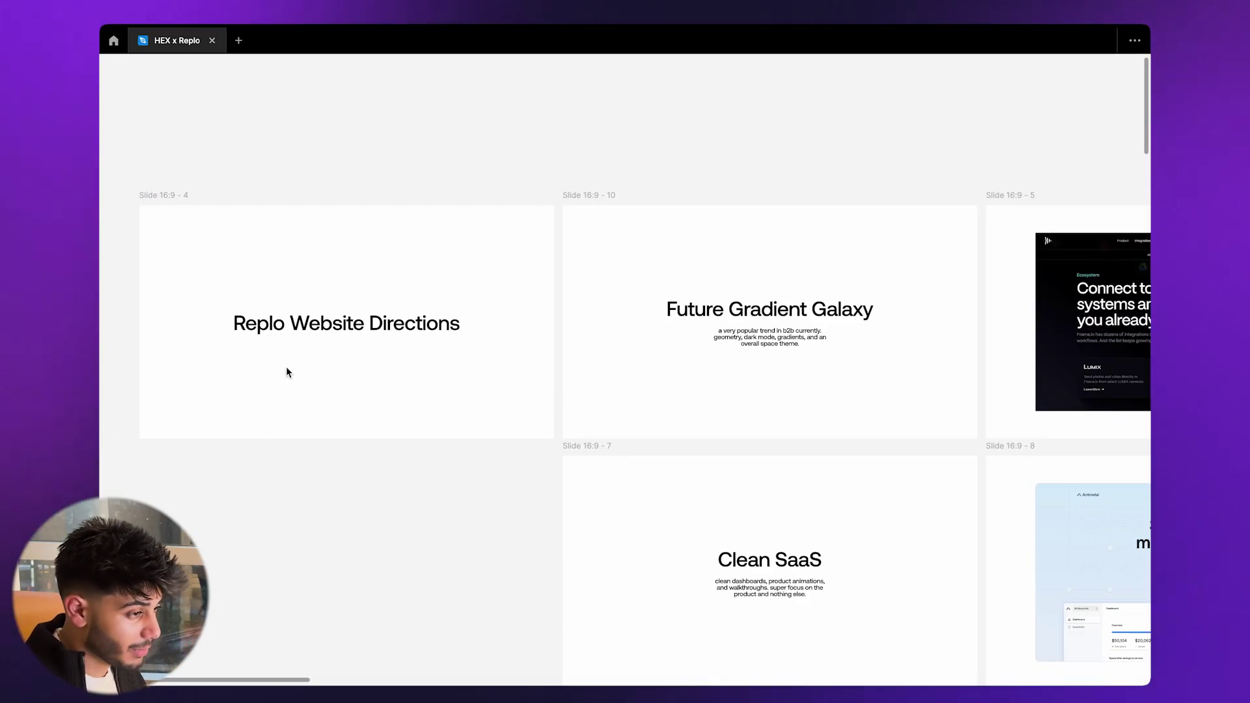
pyautogui.scroll(3, 287, 372)
pyautogui.scroll(-3, 287, 373)
pyautogui.hscroll(10, 287, 372)
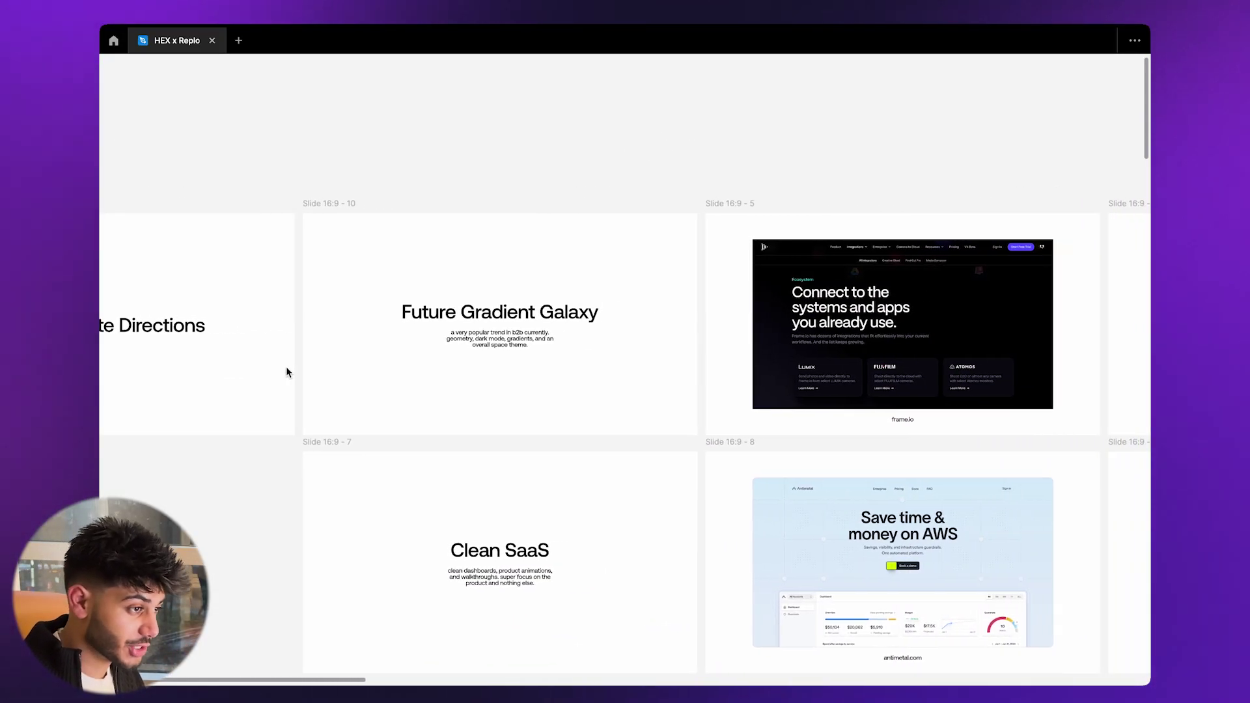
pyautogui.scroll(-4, 286, 371)
pyautogui.scroll(2, 287, 371)
pyautogui.hscroll(5, 287, 371)
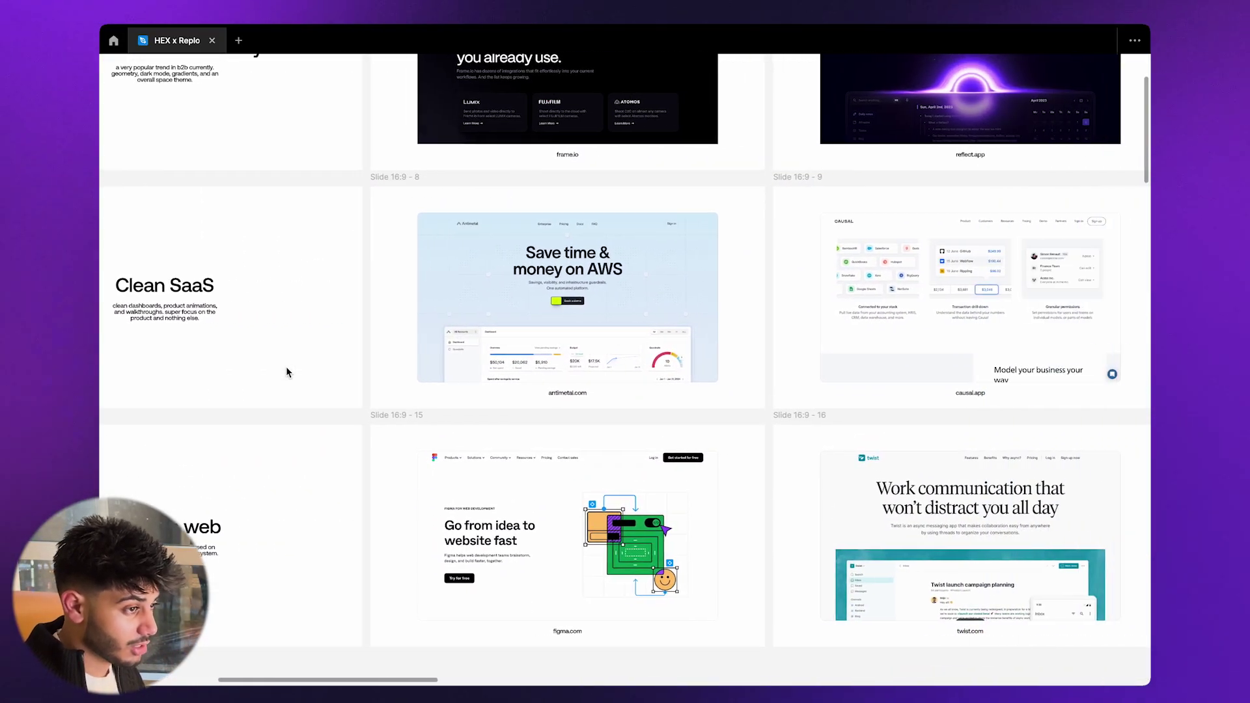
pyautogui.scroll(2, 286, 366)
pyautogui.scroll(5, 286, 366)
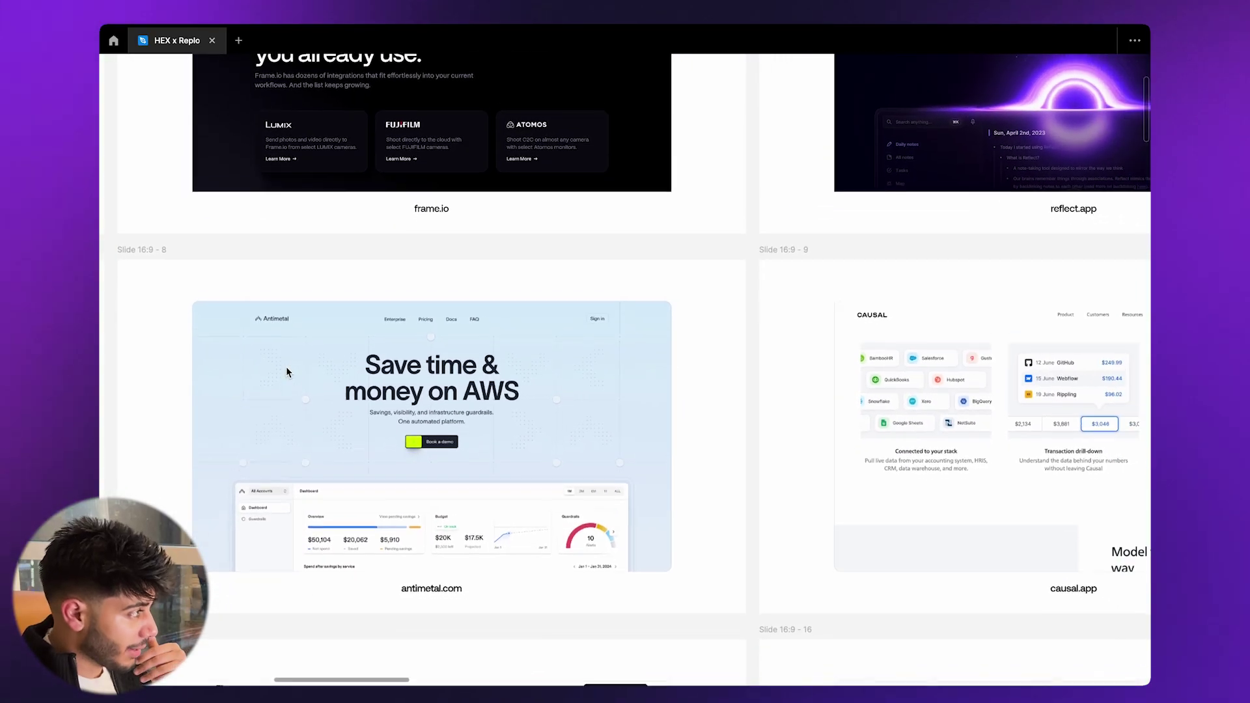
pyautogui.scroll(-4, 287, 371)
pyautogui.hscroll(15, 287, 371)
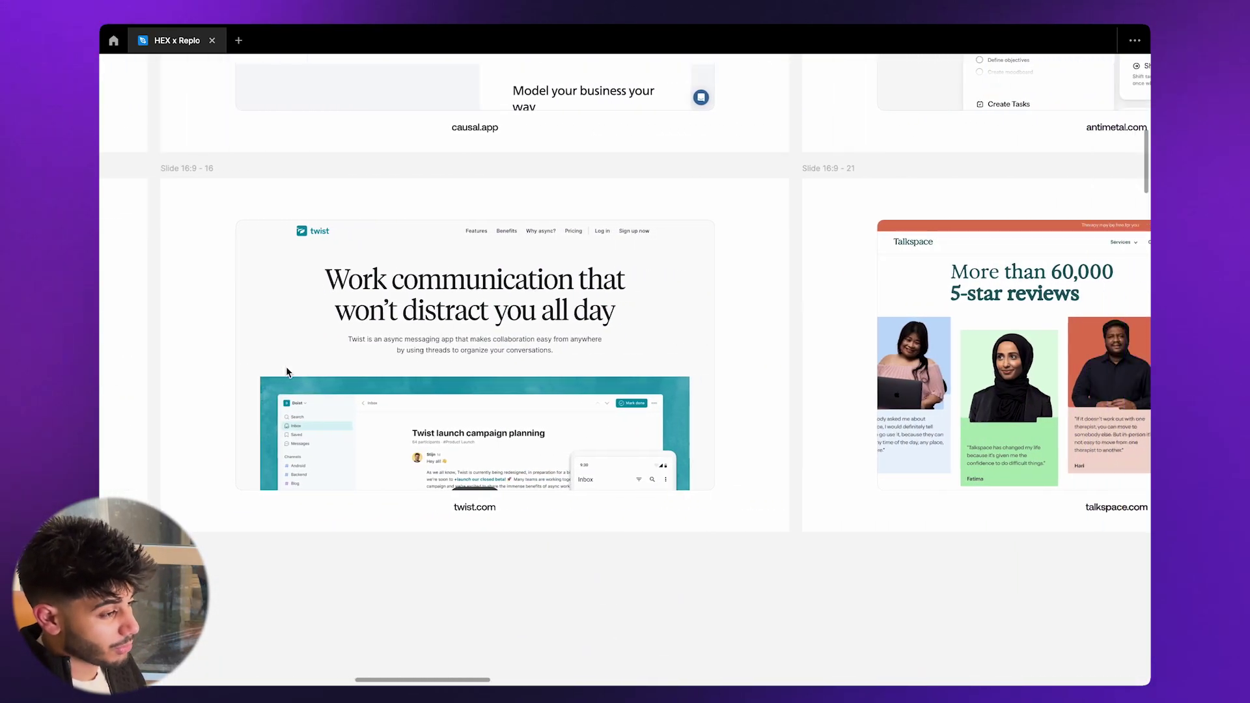
pyautogui.hscroll(12, 287, 372)
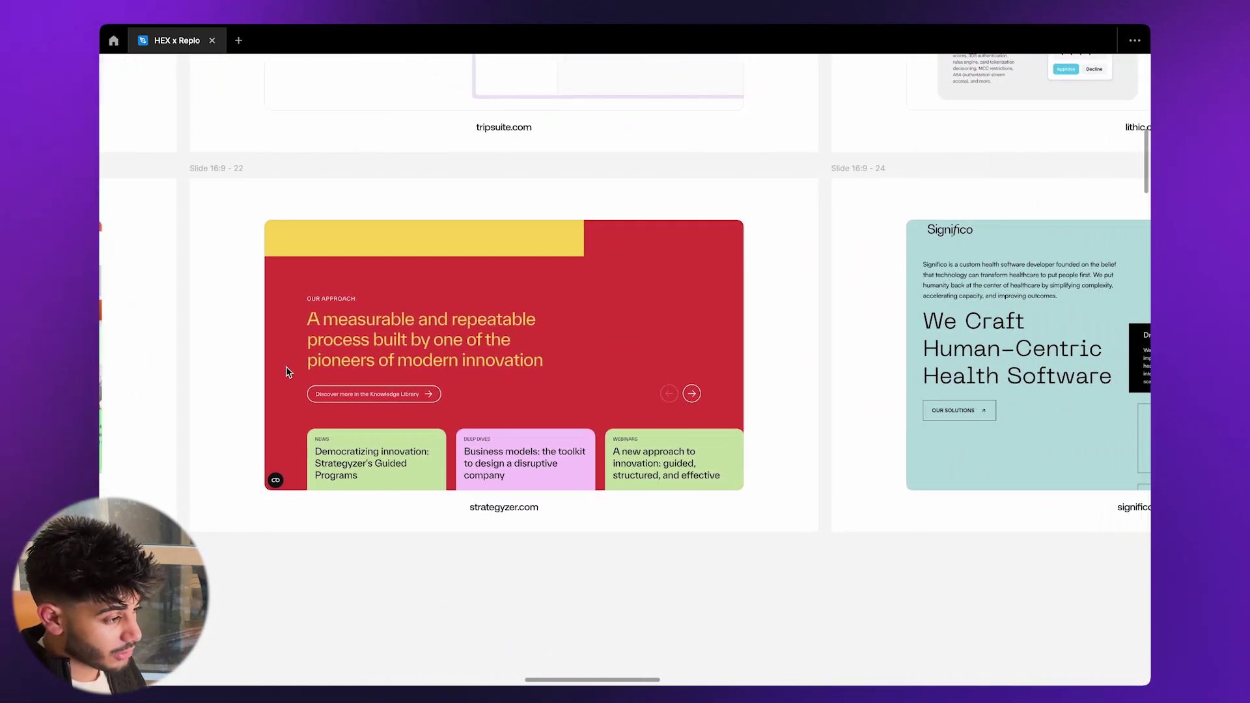
pyautogui.scroll(4, 287, 372)
pyautogui.scroll(4, 286, 366)
pyautogui.hscroll(10, 287, 366)
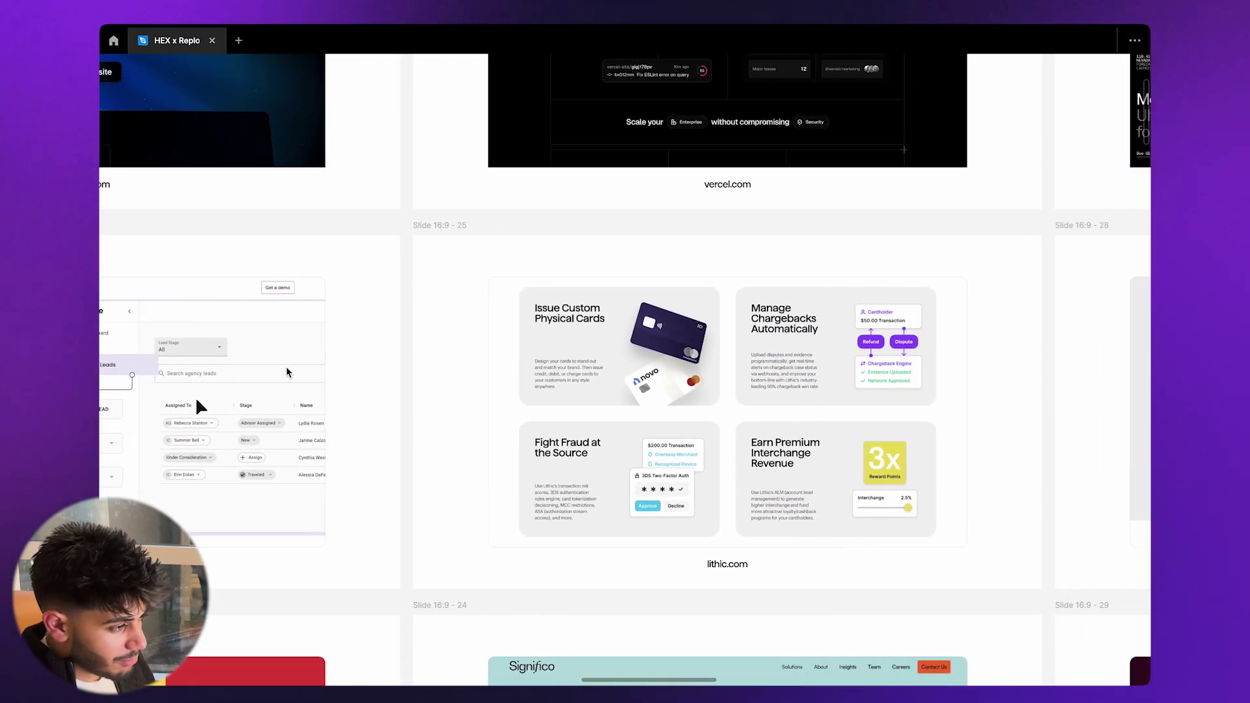
pyautogui.scroll(1, 287, 366)
pyautogui.scroll(-5, 286, 366)
pyautogui.hscroll(10, 286, 366)
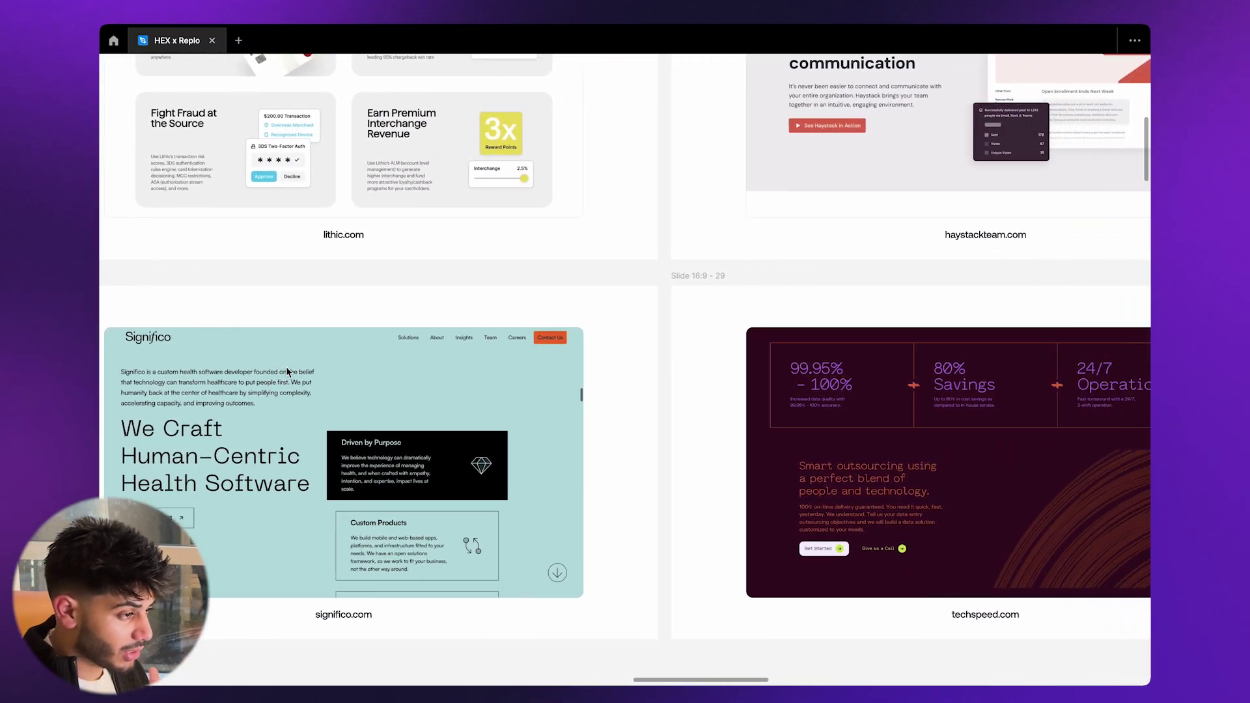
pyautogui.hscroll(12, 286, 373)
pyautogui.scroll(3, 287, 373)
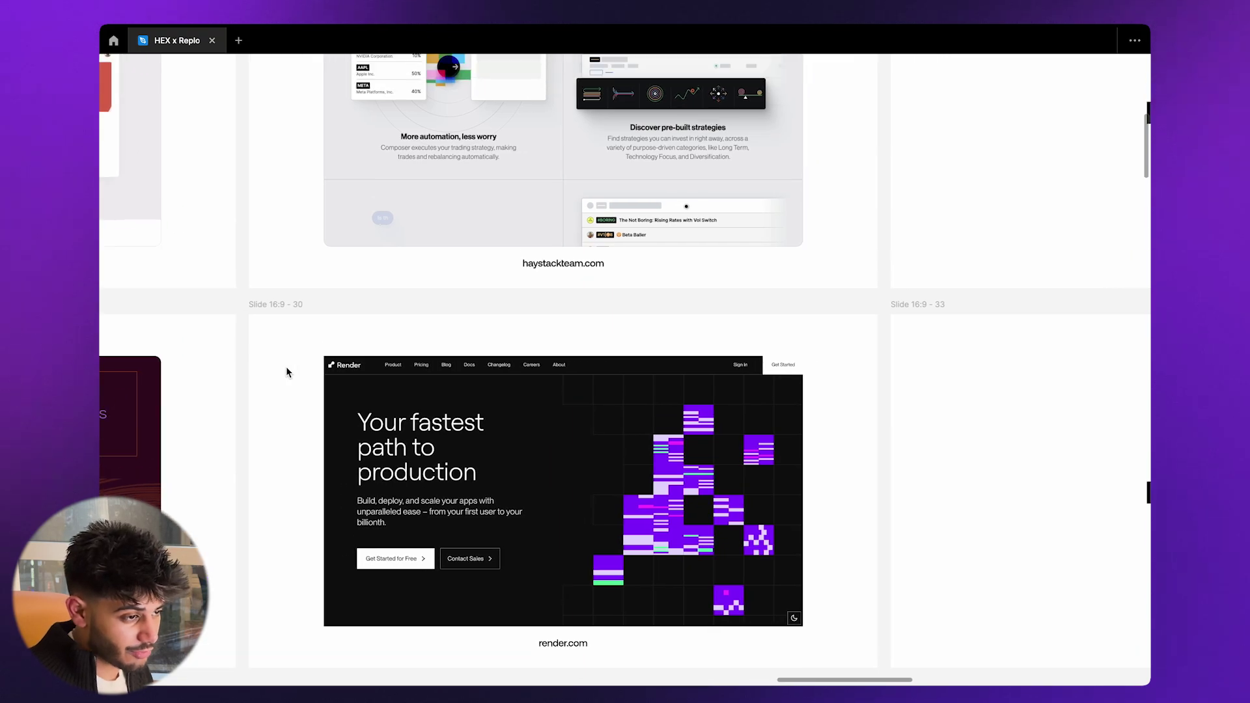
pyautogui.scroll(5, 286, 373)
pyautogui.hscroll(14, 287, 372)
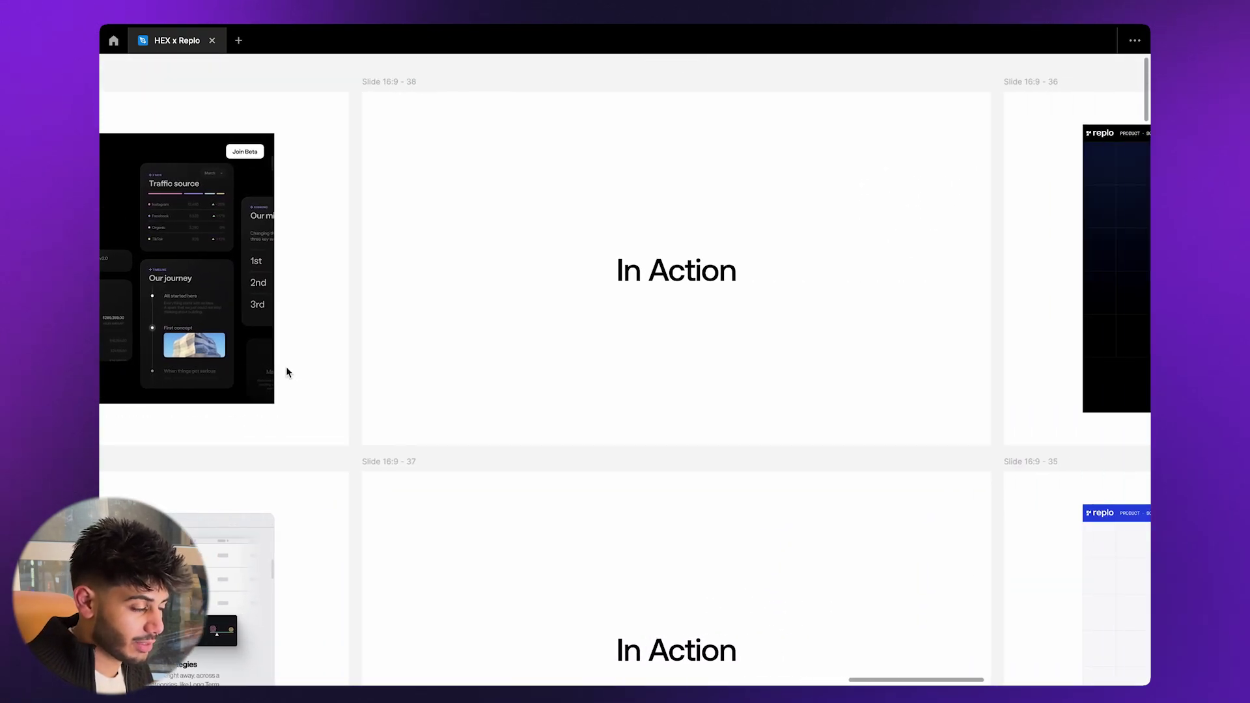
pyautogui.hscroll(10, 286, 368)
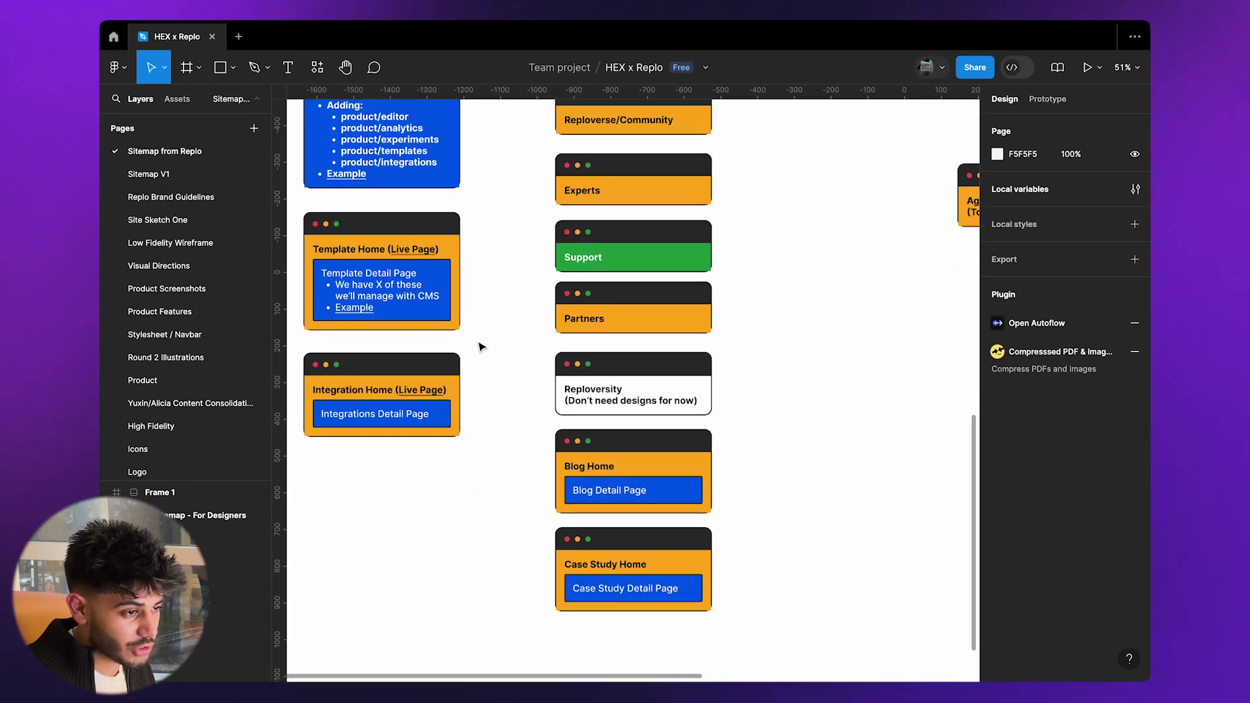
pyautogui.scroll(3, 456, 347)
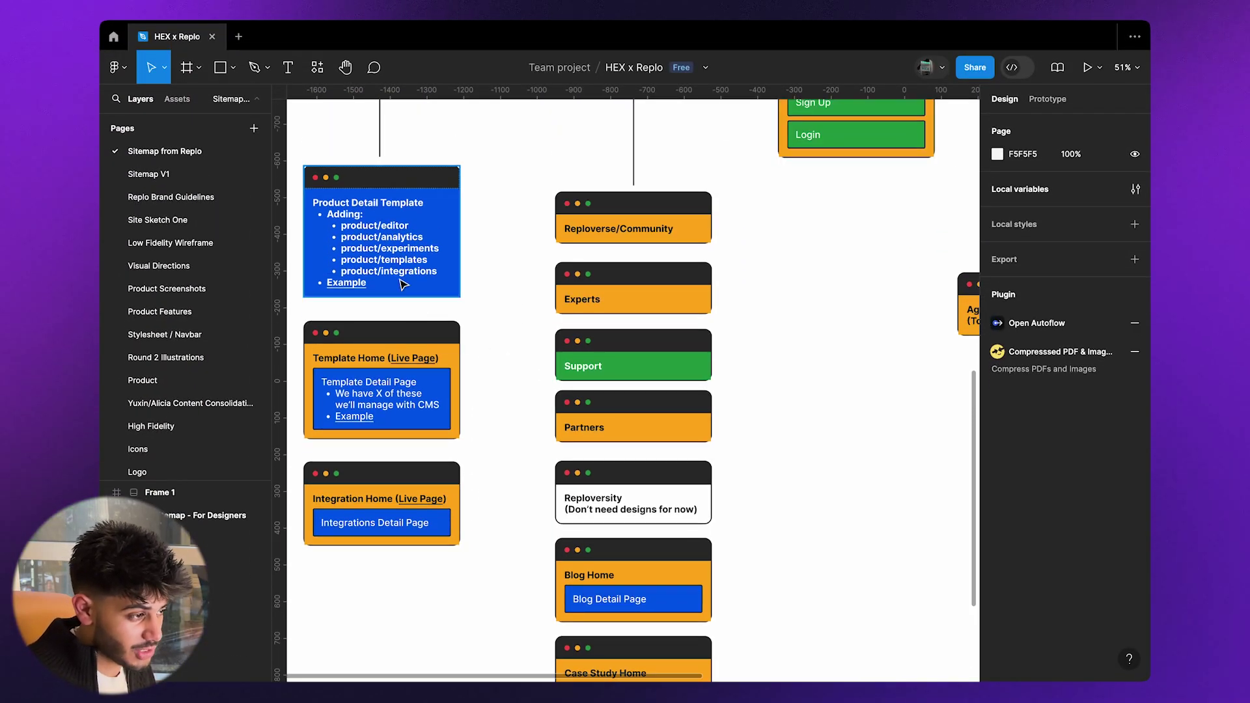
pyautogui.moveTo(602, 228); pyautogui.dragTo(606, 253)
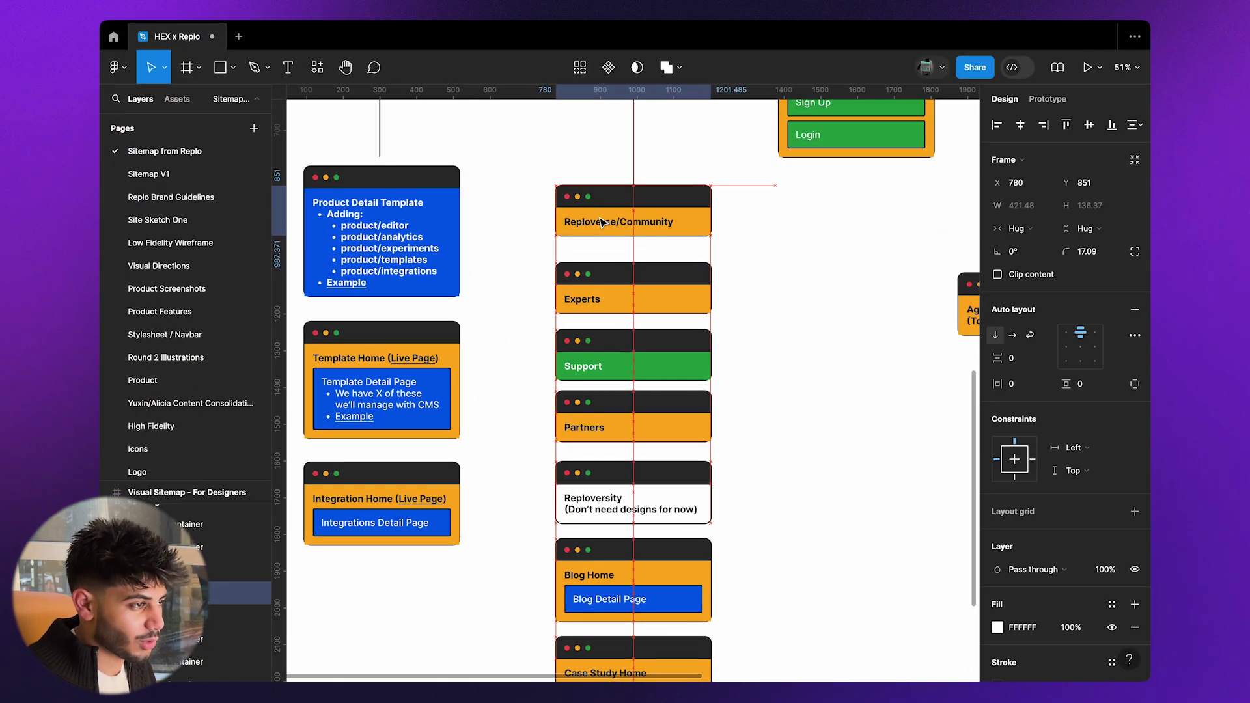
# Go to the Sitemap V1 page and move across its page layouts
pyautogui.click(227, 175)
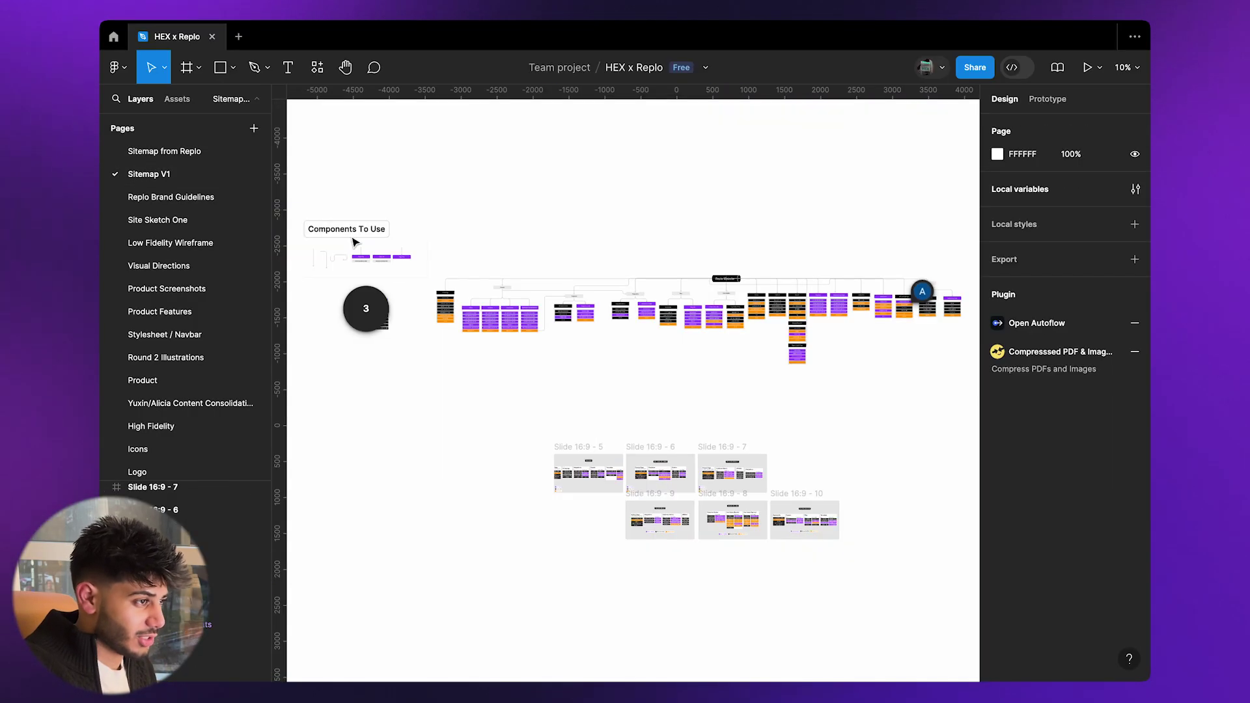
pyautogui.scroll(10, 449, 313)
pyautogui.scroll(2, 455, 319)
pyautogui.scroll(-1, 462, 325)
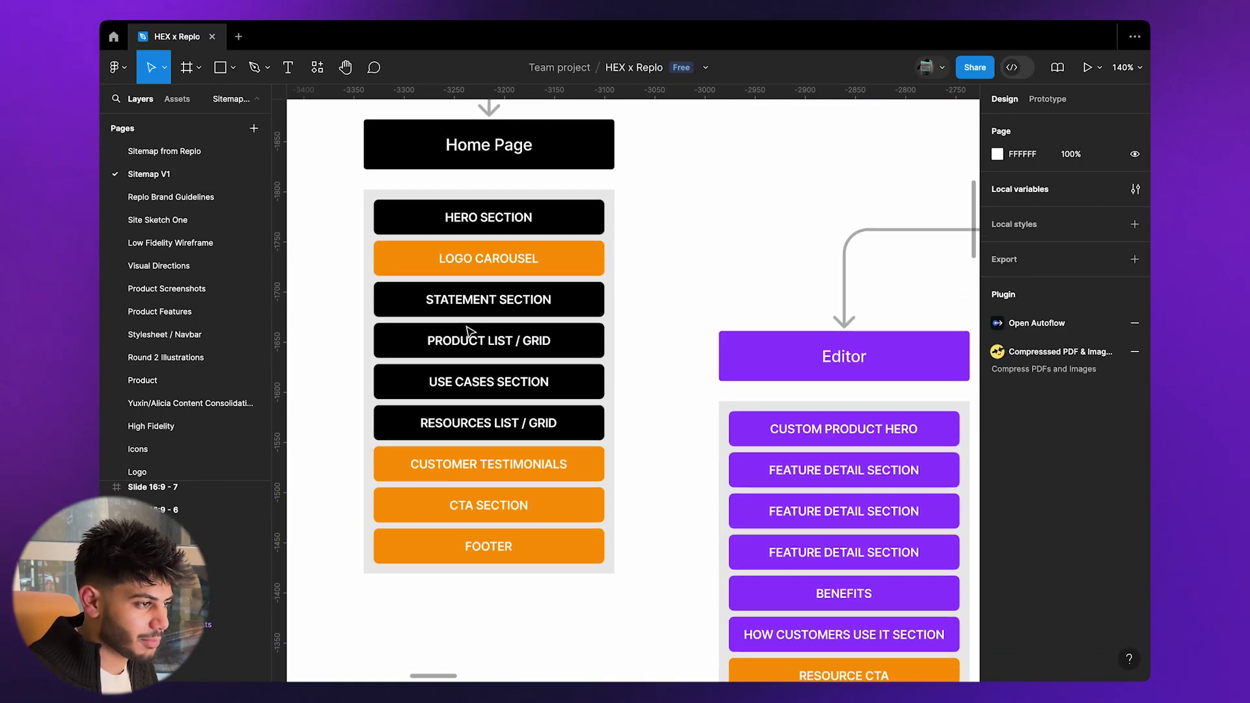
pyautogui.hscroll(5, 469, 330)
pyautogui.scroll(-3, 469, 331)
pyautogui.hscroll(10, 469, 330)
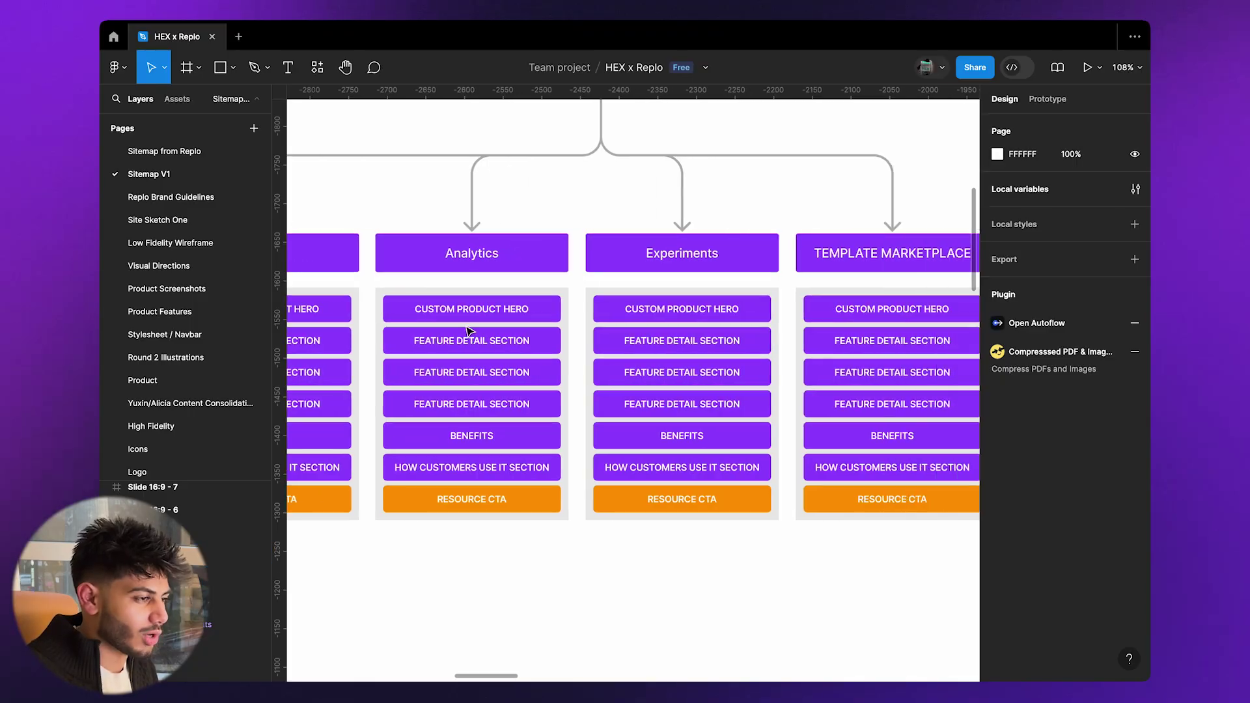
pyautogui.scroll(-5, 468, 330)
pyautogui.scroll(2, 468, 330)
pyautogui.hscroll(6, 467, 330)
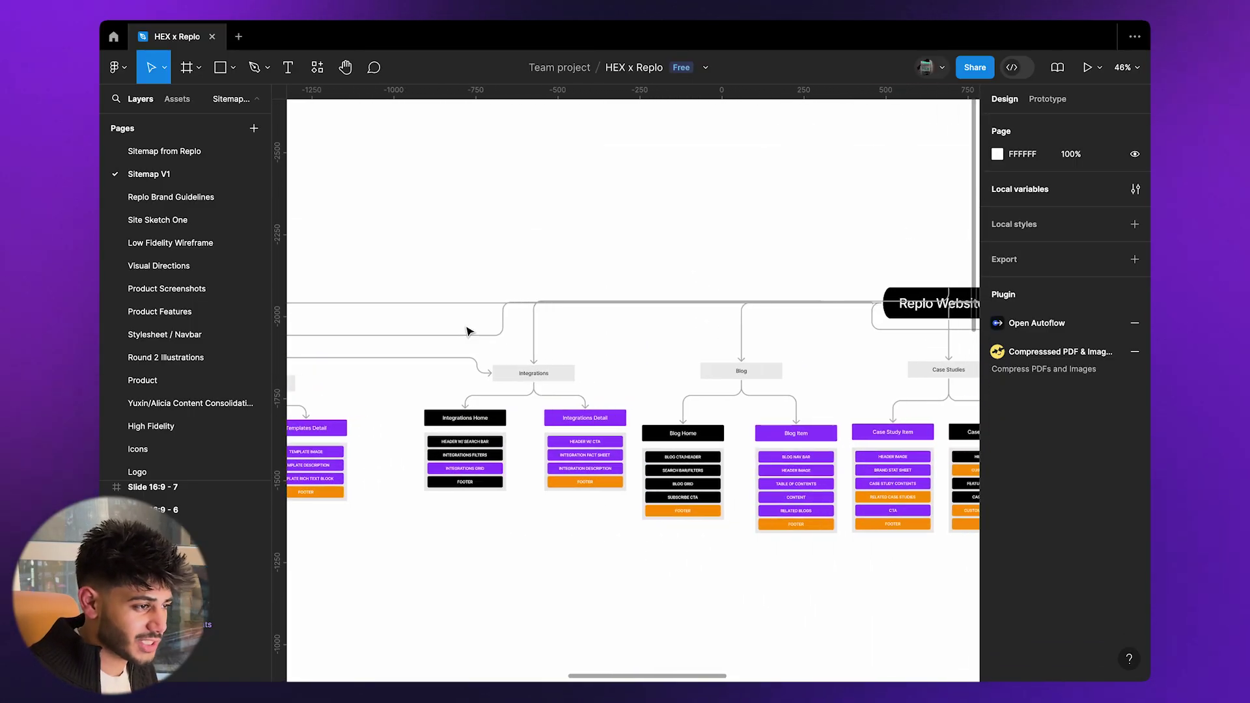
pyautogui.hscroll(5, 468, 330)
pyautogui.scroll(1, 469, 331)
pyautogui.hscroll(8, 469, 330)
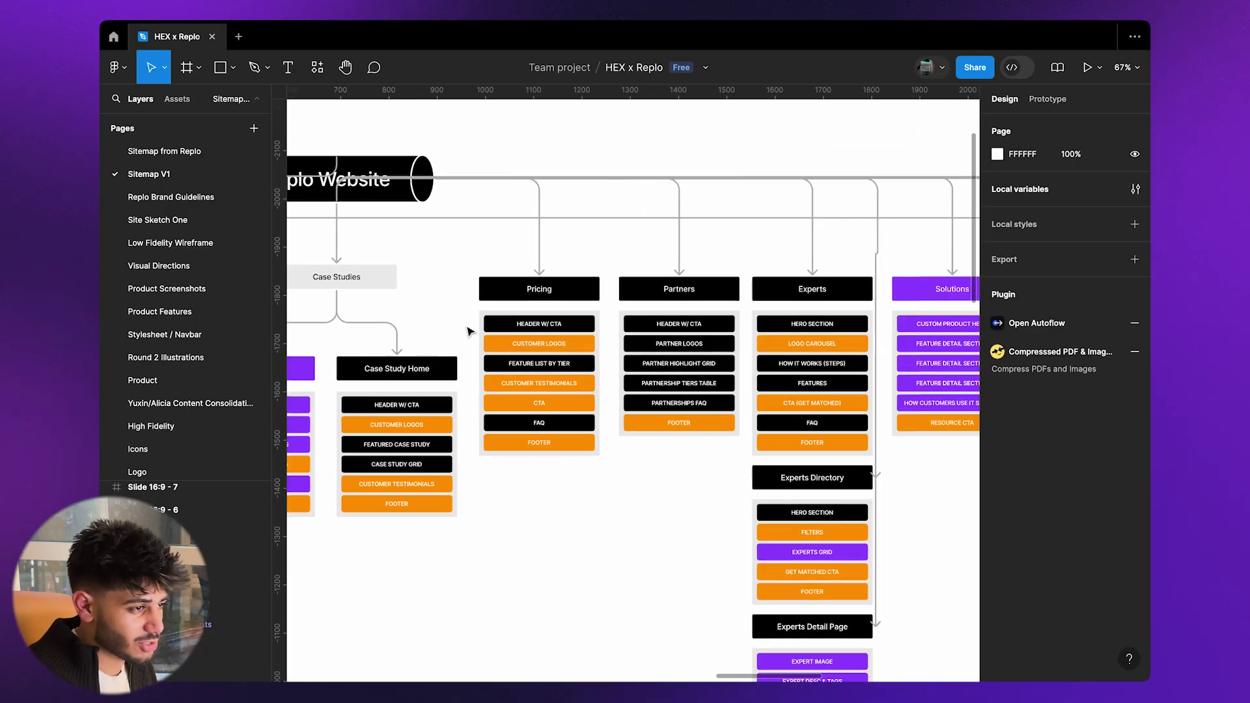
pyautogui.scroll(-3, 469, 331)
pyautogui.scroll(-12, 466, 329)
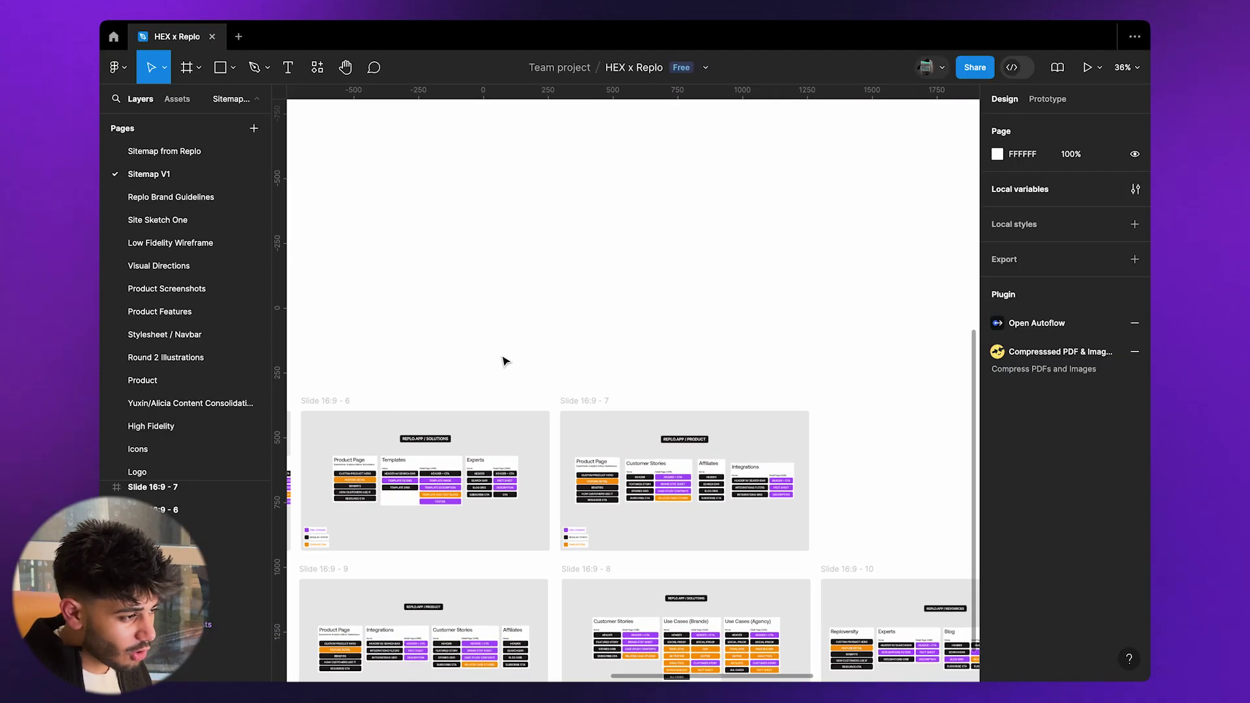
pyautogui.scroll(3, 480, 340)
pyautogui.scroll(2, 678, 472)
pyautogui.scroll(-3, 539, 407)
pyautogui.hscroll(-2, 539, 408)
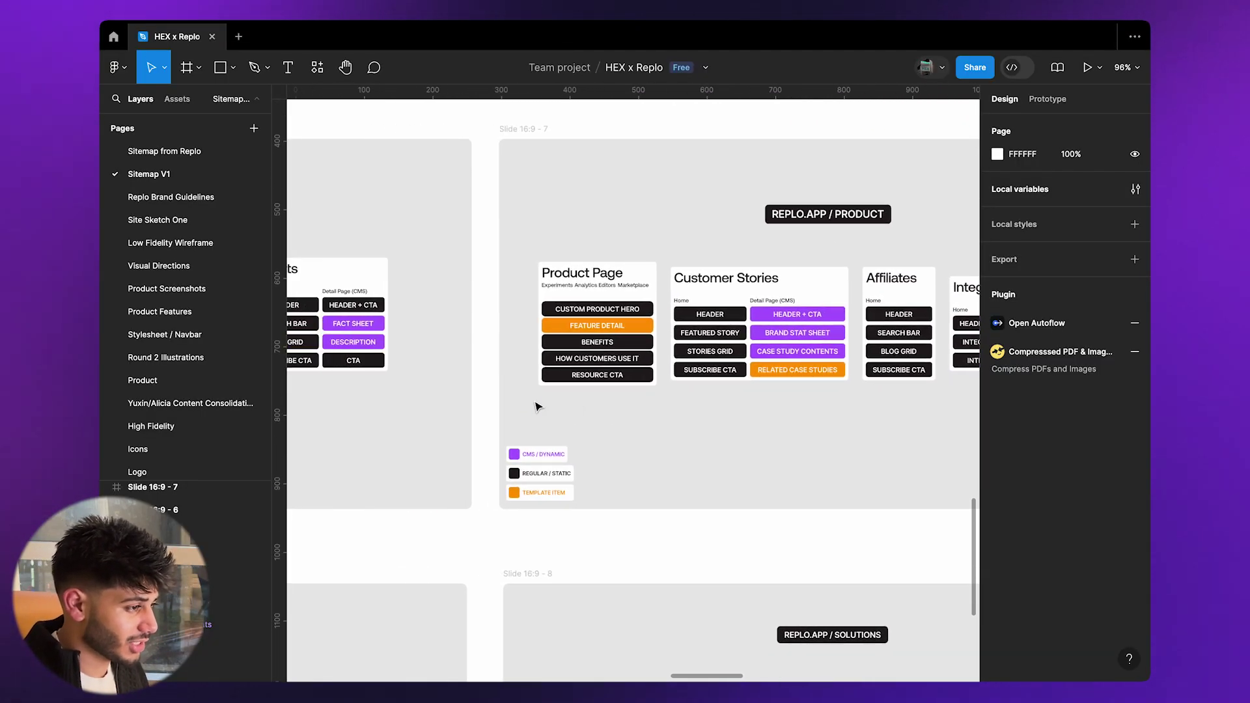
pyautogui.scroll(3, 537, 407)
pyautogui.scroll(-3, 537, 407)
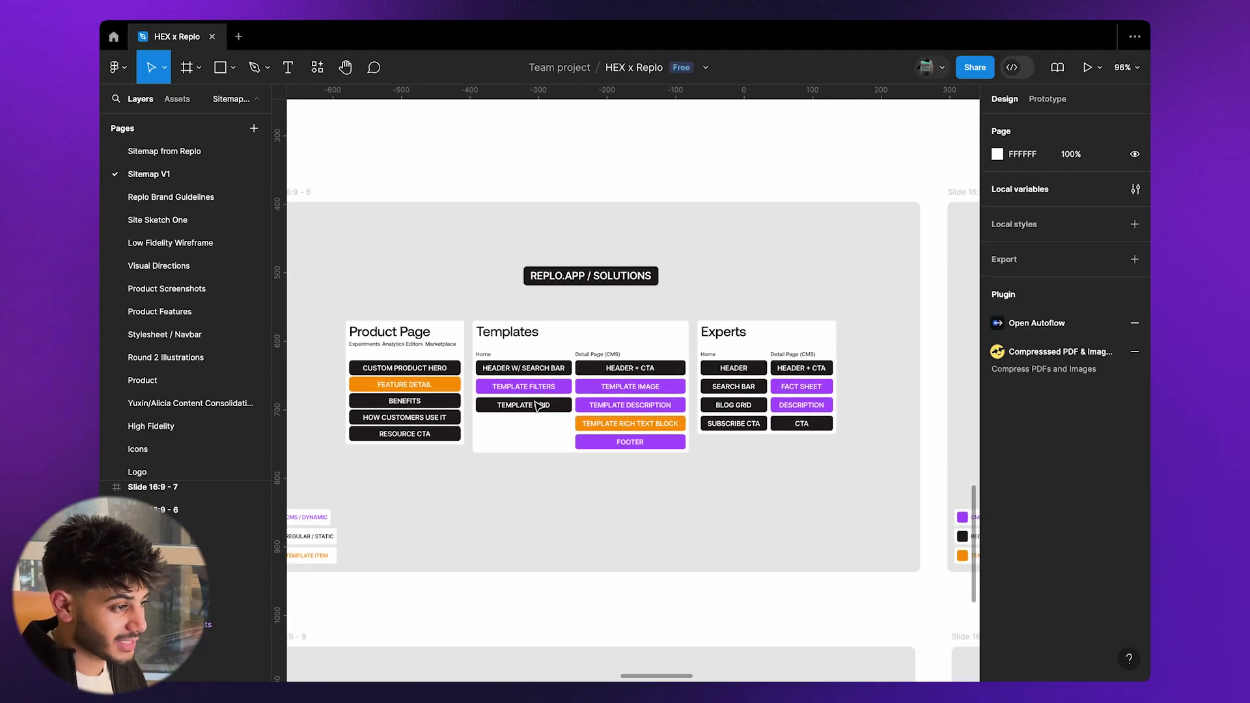
pyautogui.scroll(-5, 537, 407)
pyautogui.scroll(3, 537, 407)
pyautogui.scroll(-1, 537, 407)
pyautogui.hscroll(10, 538, 407)
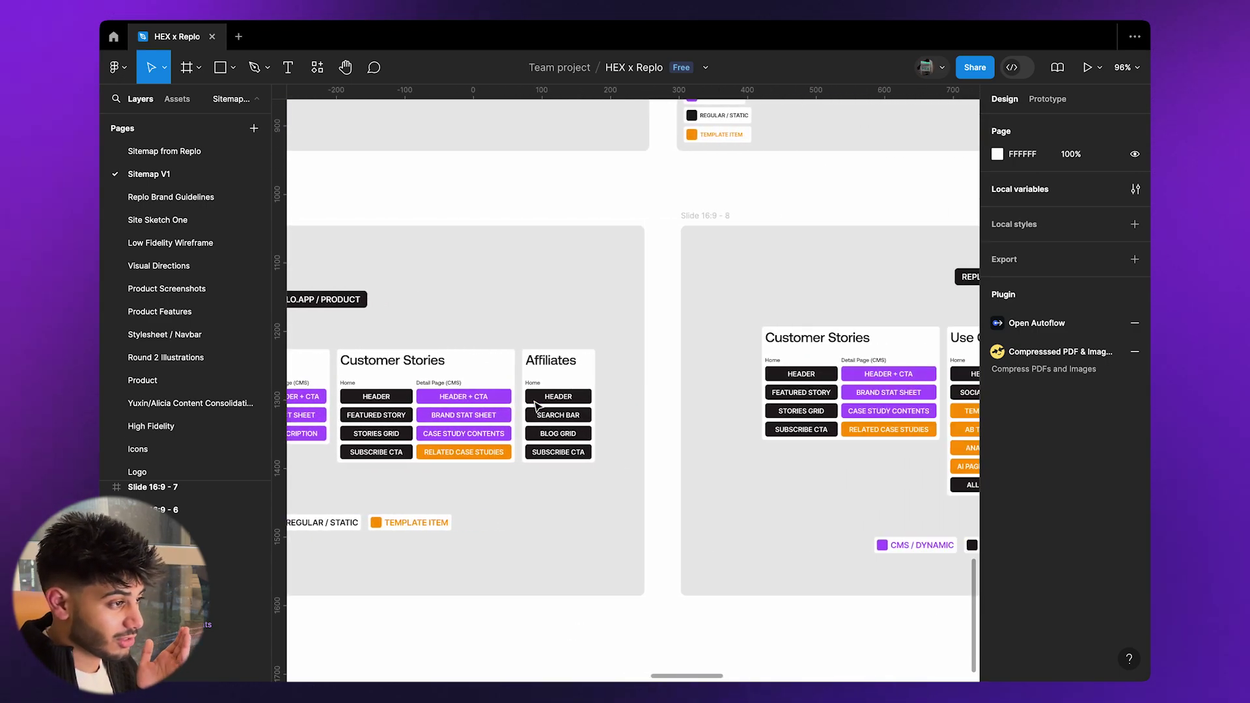
pyautogui.hscroll(10, 537, 407)
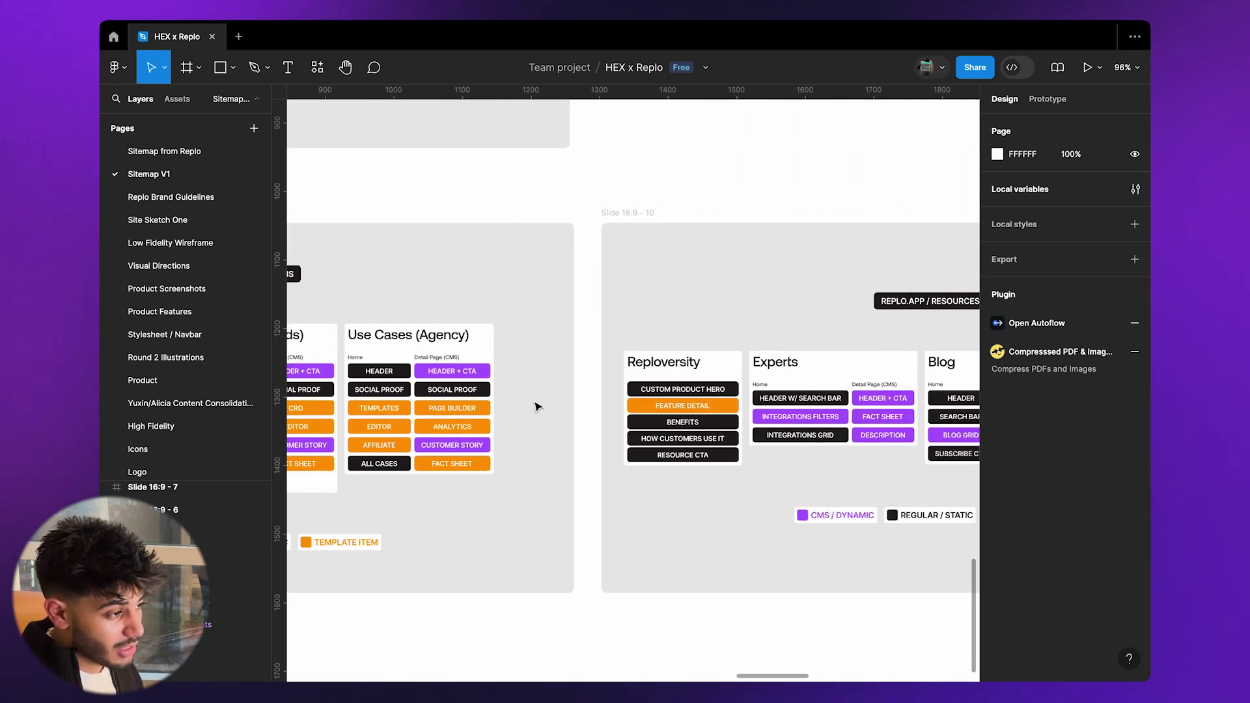
pyautogui.hscroll(1, 538, 404)
pyautogui.scroll(-6, 538, 405)
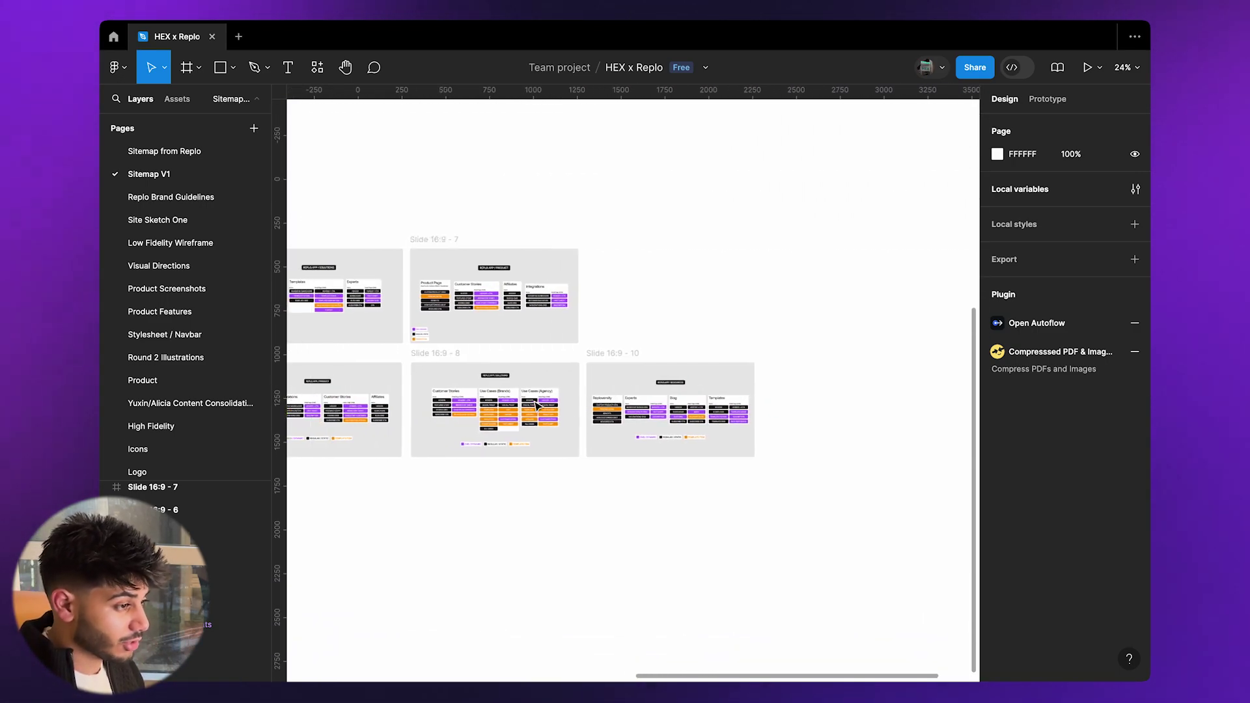
pyautogui.scroll(7, 537, 407)
pyautogui.hscroll(2, 538, 407)
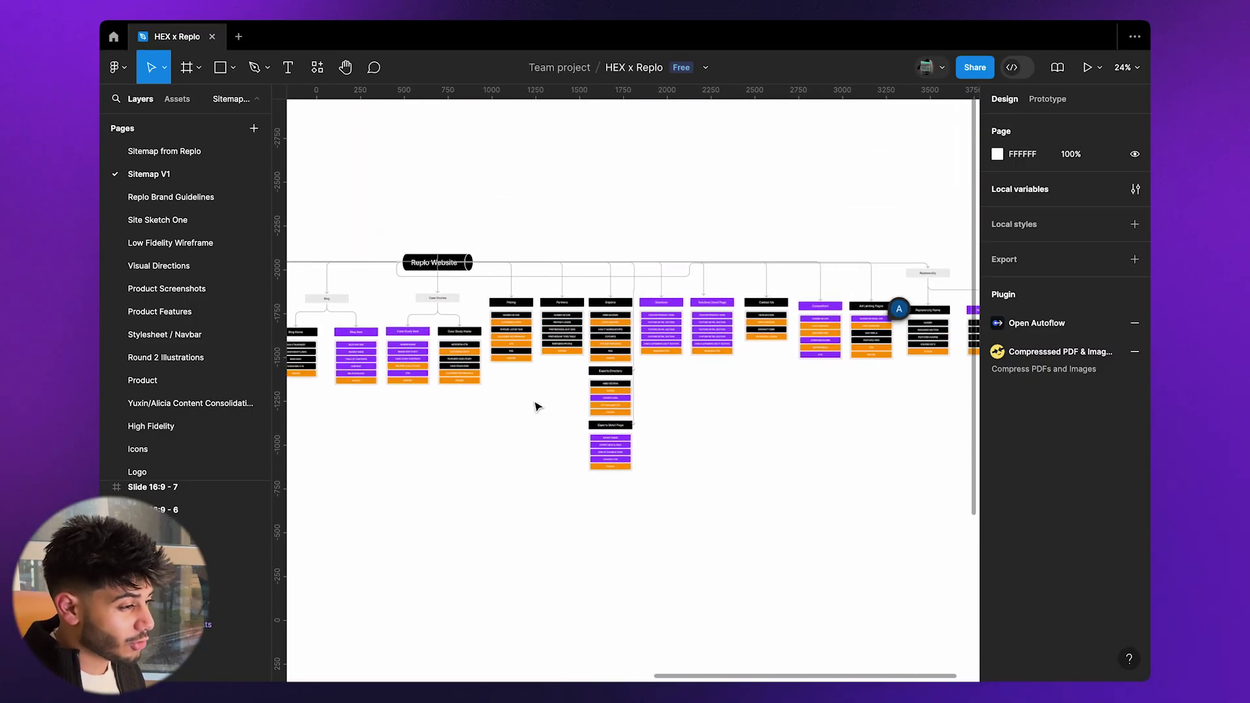
pyautogui.hscroll(4, 577, 340)
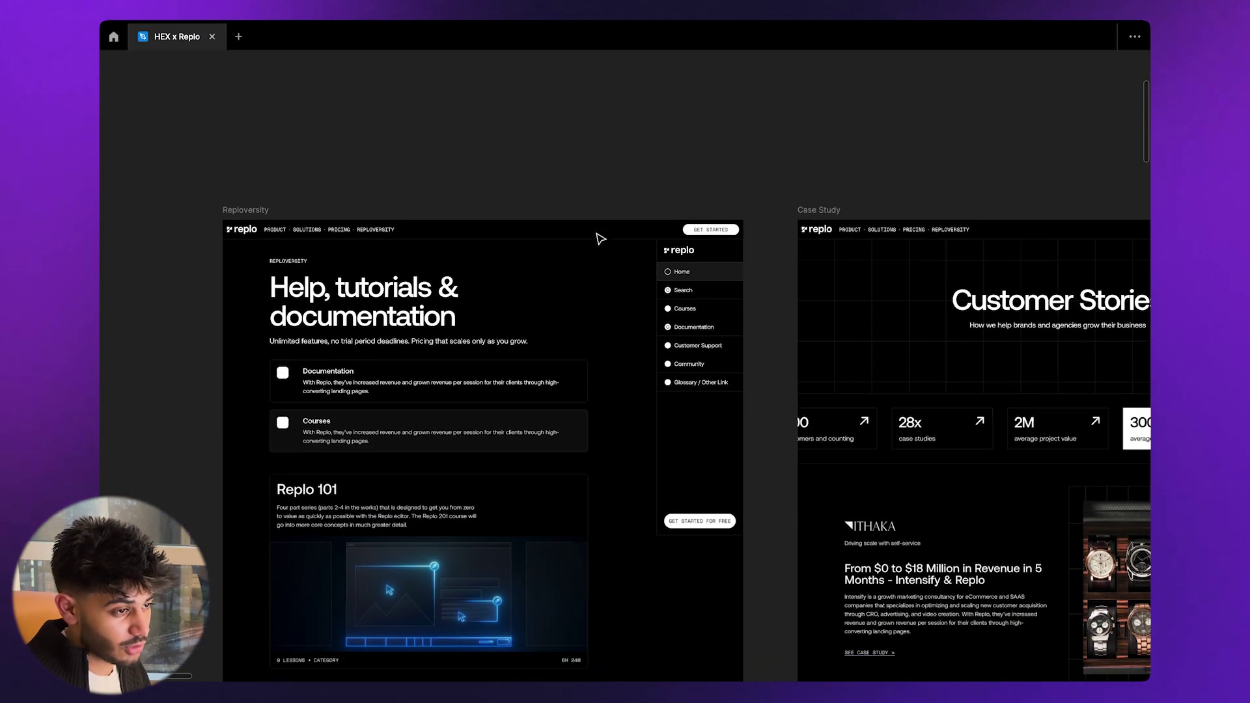
# Move along the dark wireframes, selecting a footer frame, and reach the Experts - Detail Page design
pyautogui.scroll(-10, 601, 239)
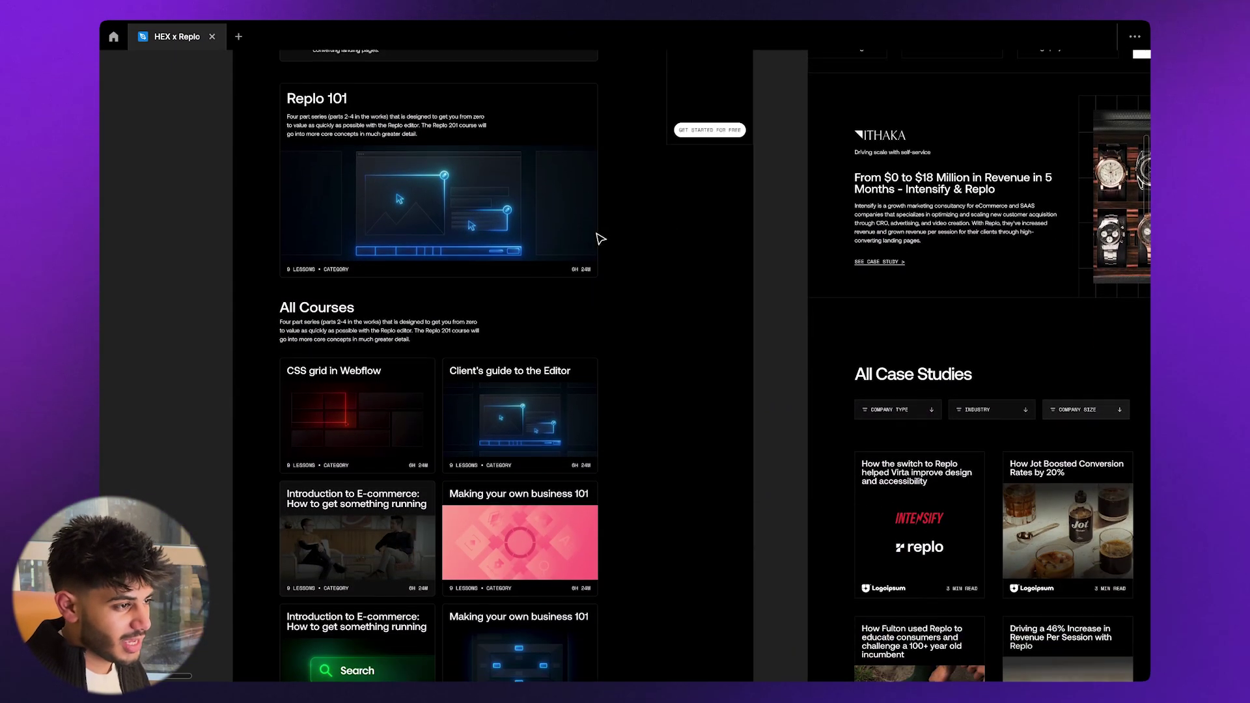
pyautogui.scroll(-10, 601, 238)
pyautogui.hscroll(5, 601, 239)
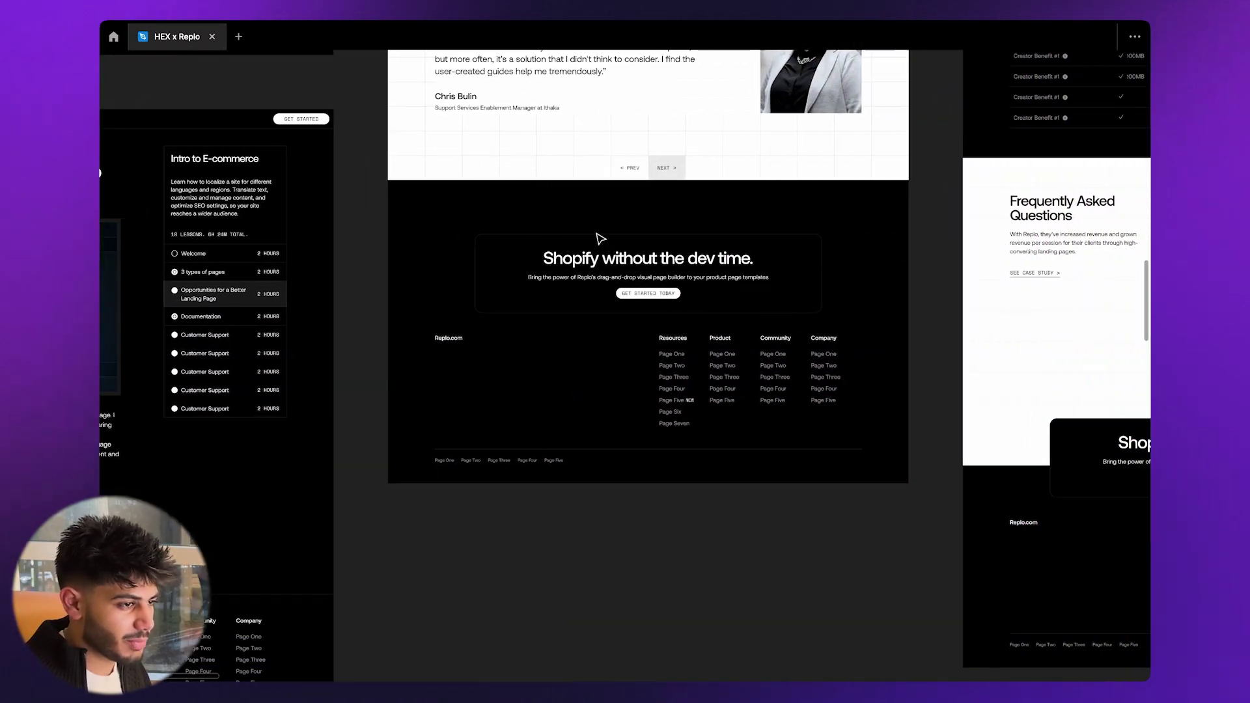
pyautogui.scroll(15, 600, 239)
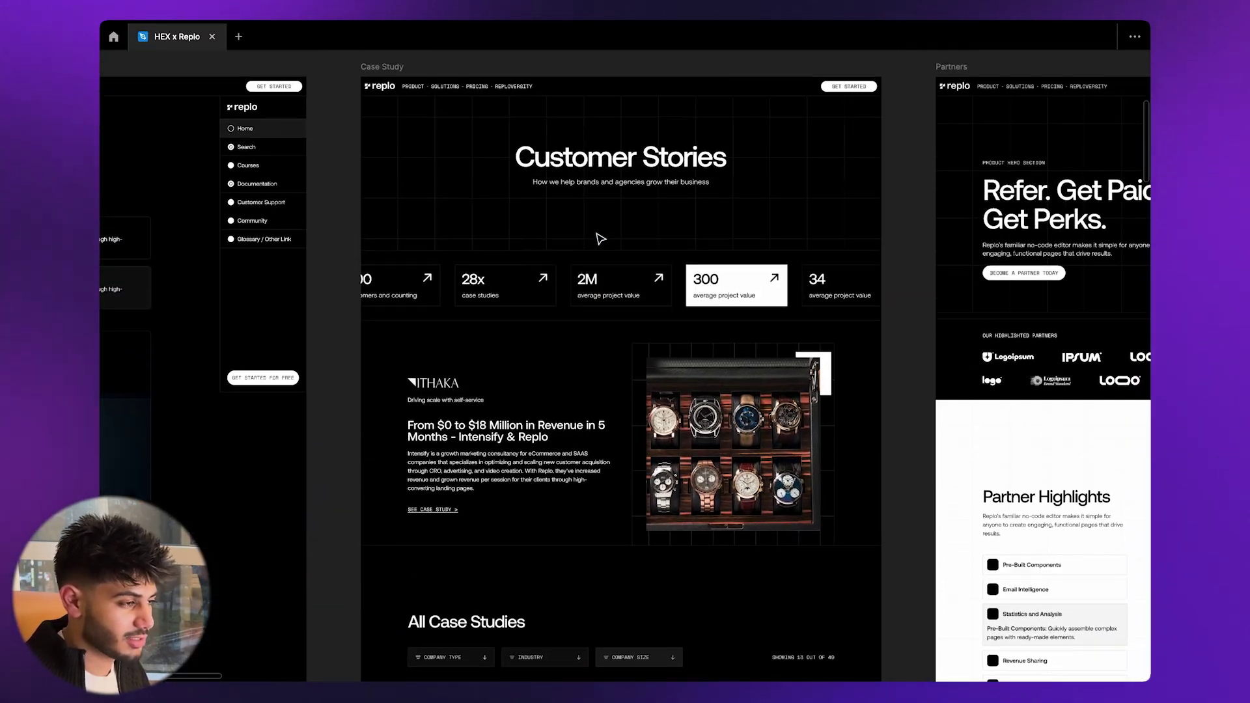
pyautogui.hscroll(10, 600, 238)
pyautogui.scroll(-6, 600, 238)
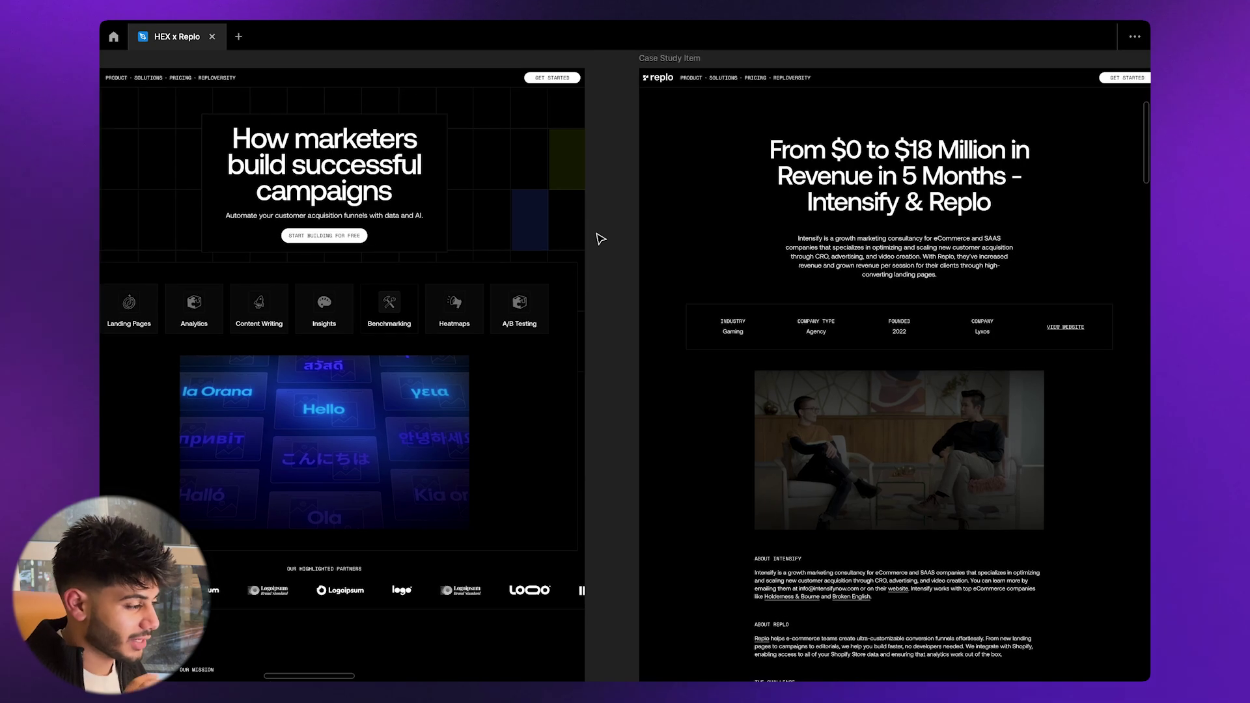
pyautogui.hscroll(5, 600, 238)
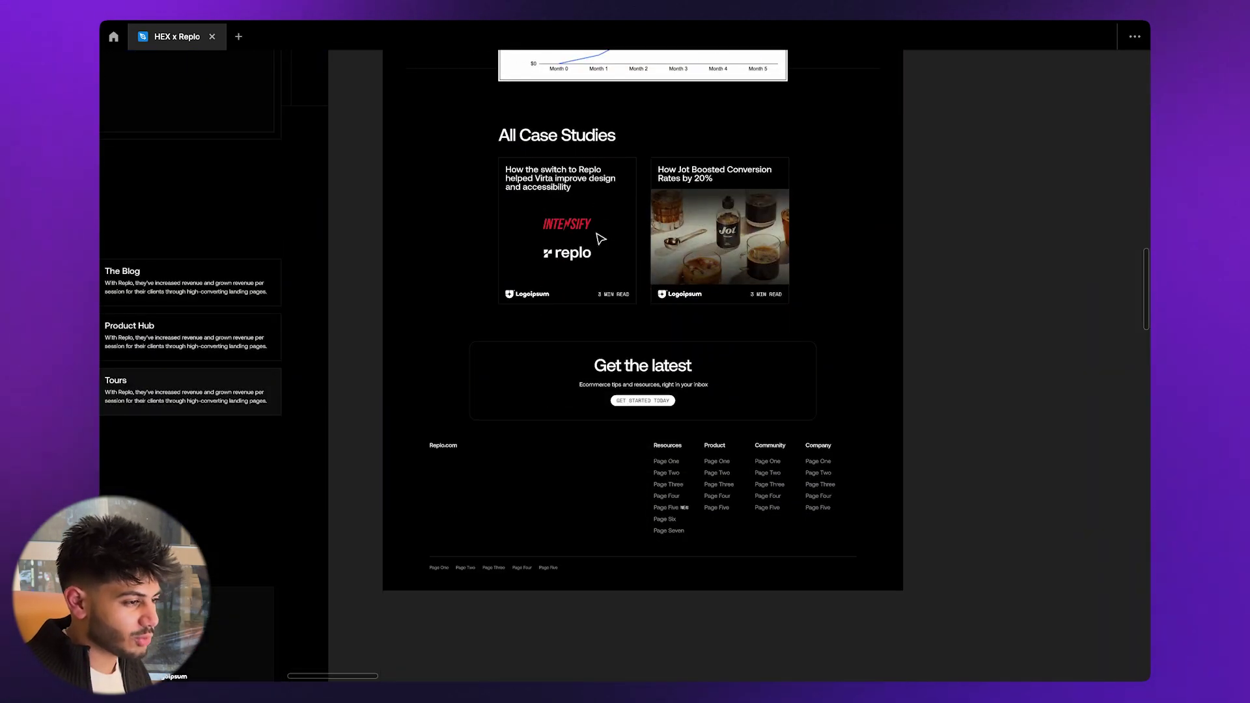
pyautogui.scroll(5, 601, 239)
pyautogui.hscroll(3, 601, 239)
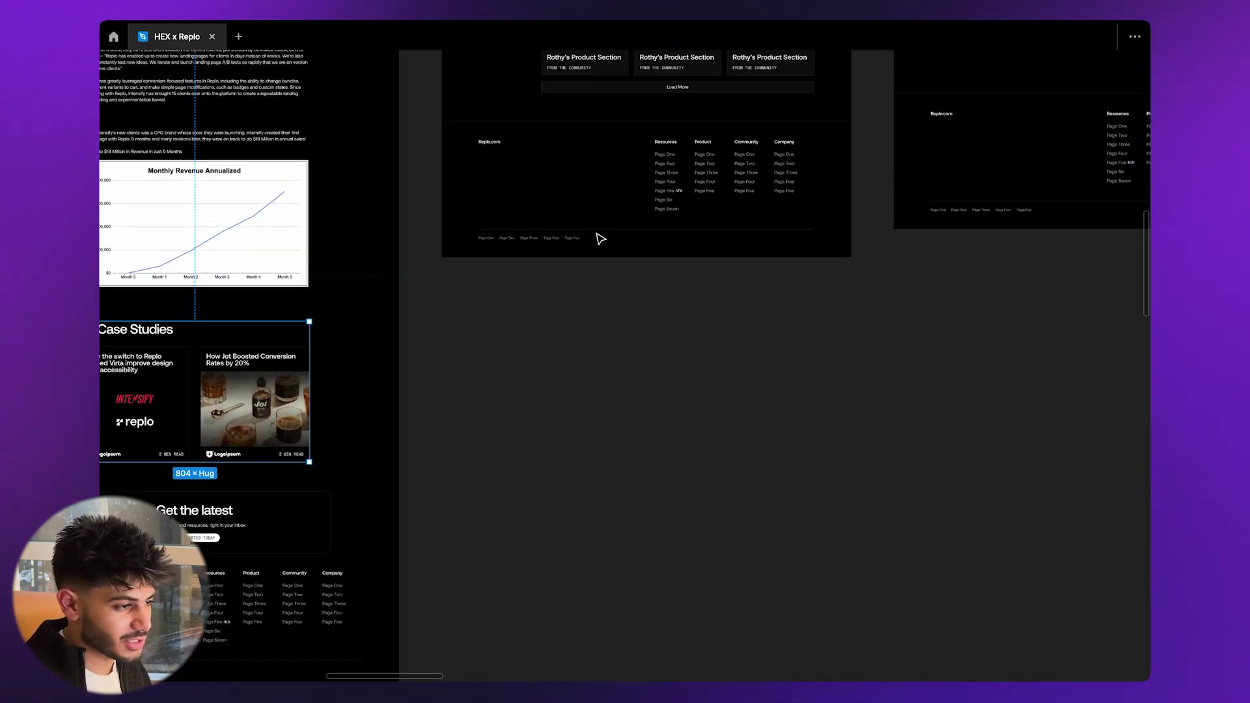
pyautogui.click(600, 239)
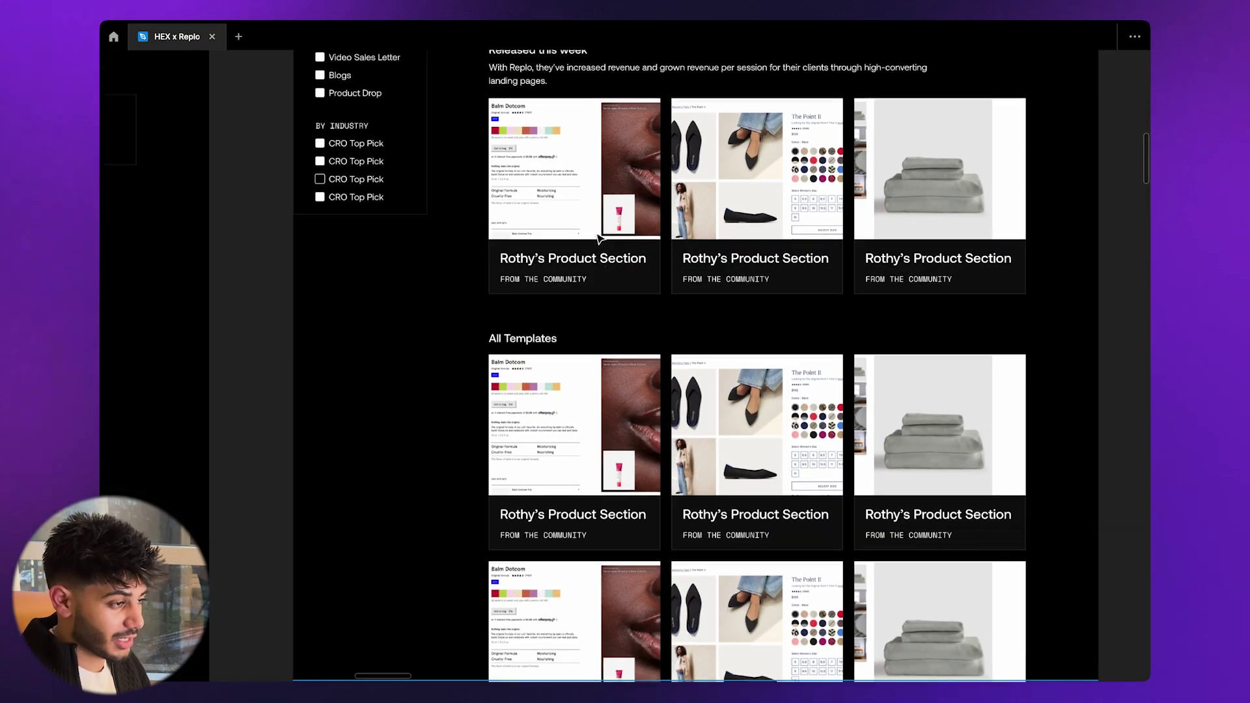
pyautogui.scroll(3, 600, 238)
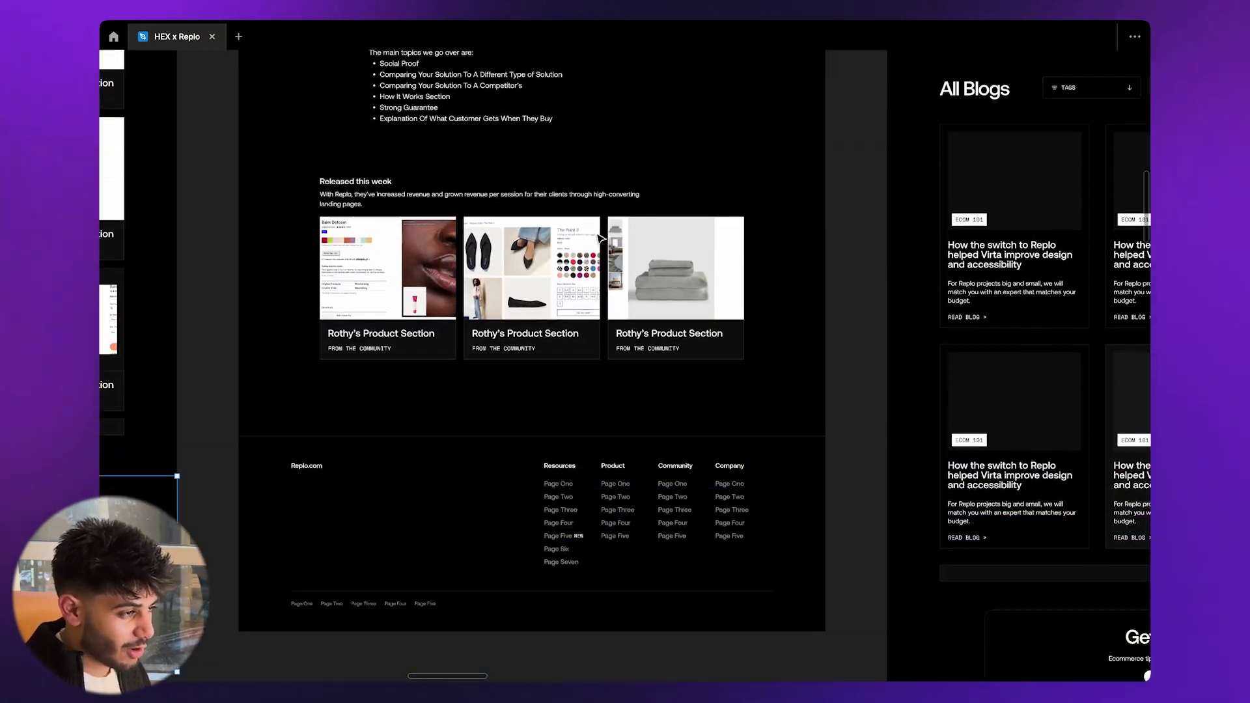
pyautogui.hscroll(4, 601, 239)
pyautogui.scroll(-3, 601, 239)
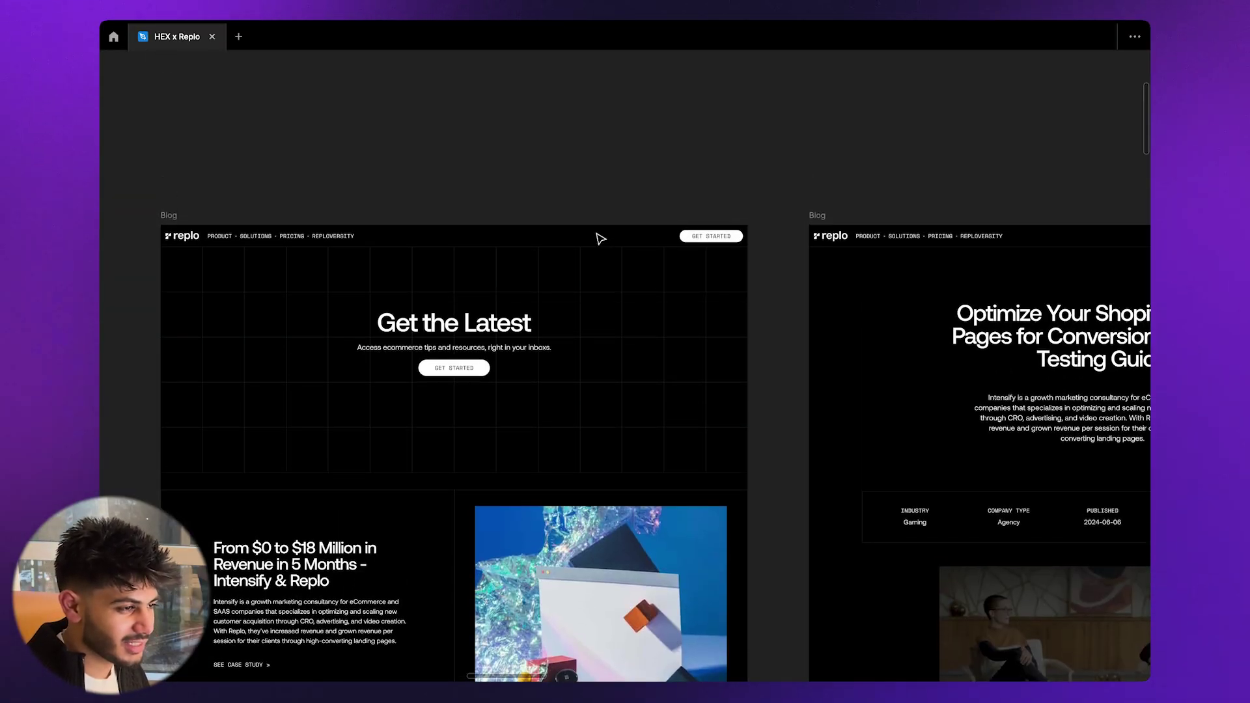
pyautogui.scroll(-3, 600, 239)
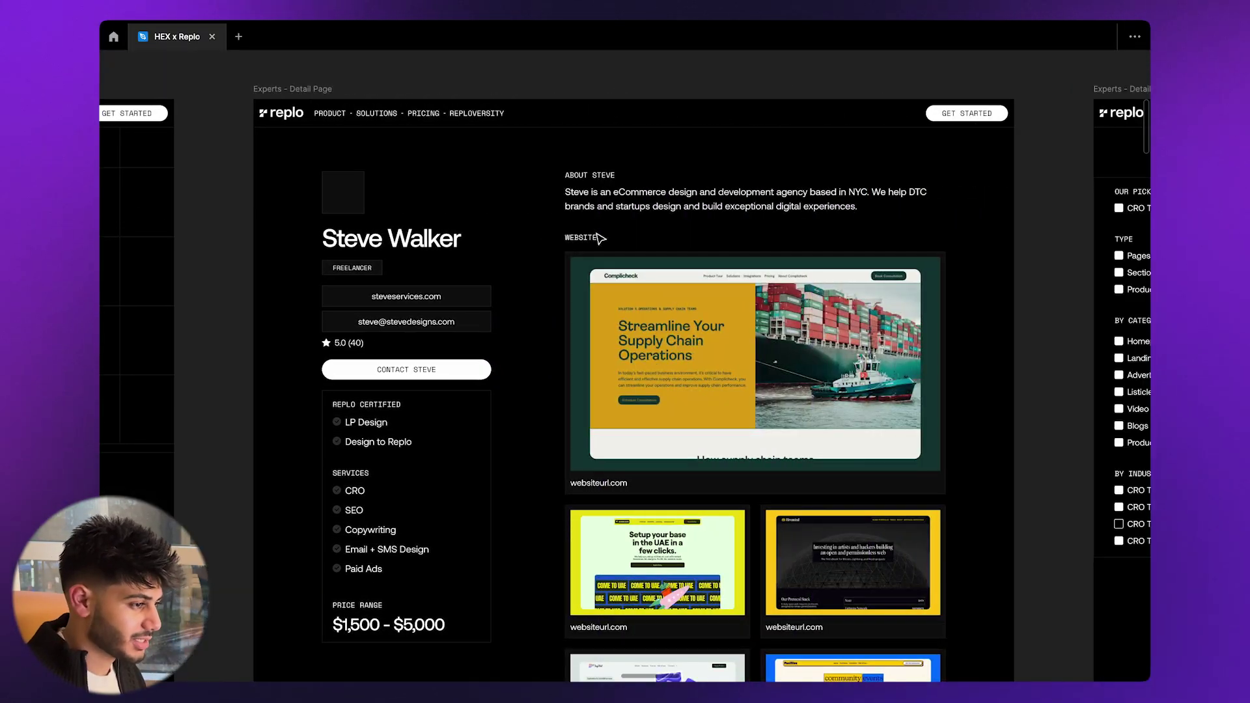
pyautogui.scroll(3, 600, 238)
pyautogui.scroll(2, 598, 238)
pyautogui.scroll(-3, 600, 239)
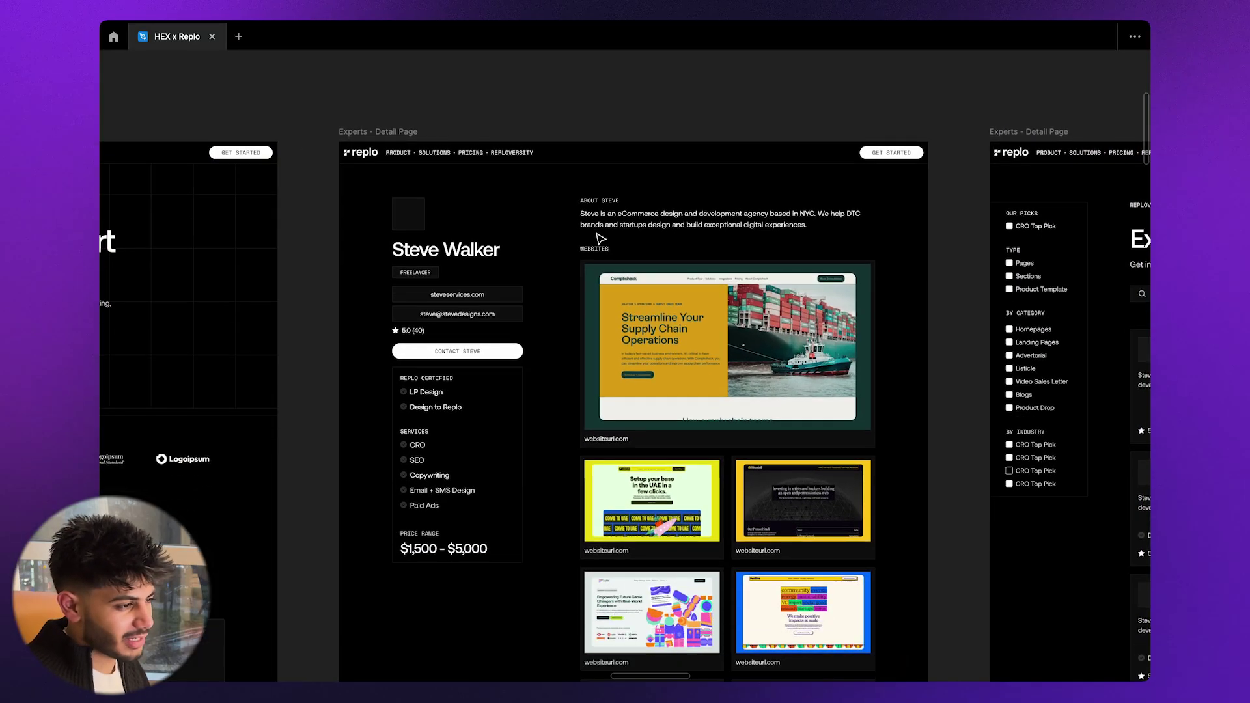
pyautogui.scroll(-4, 601, 238)
pyautogui.scroll(3, 600, 238)
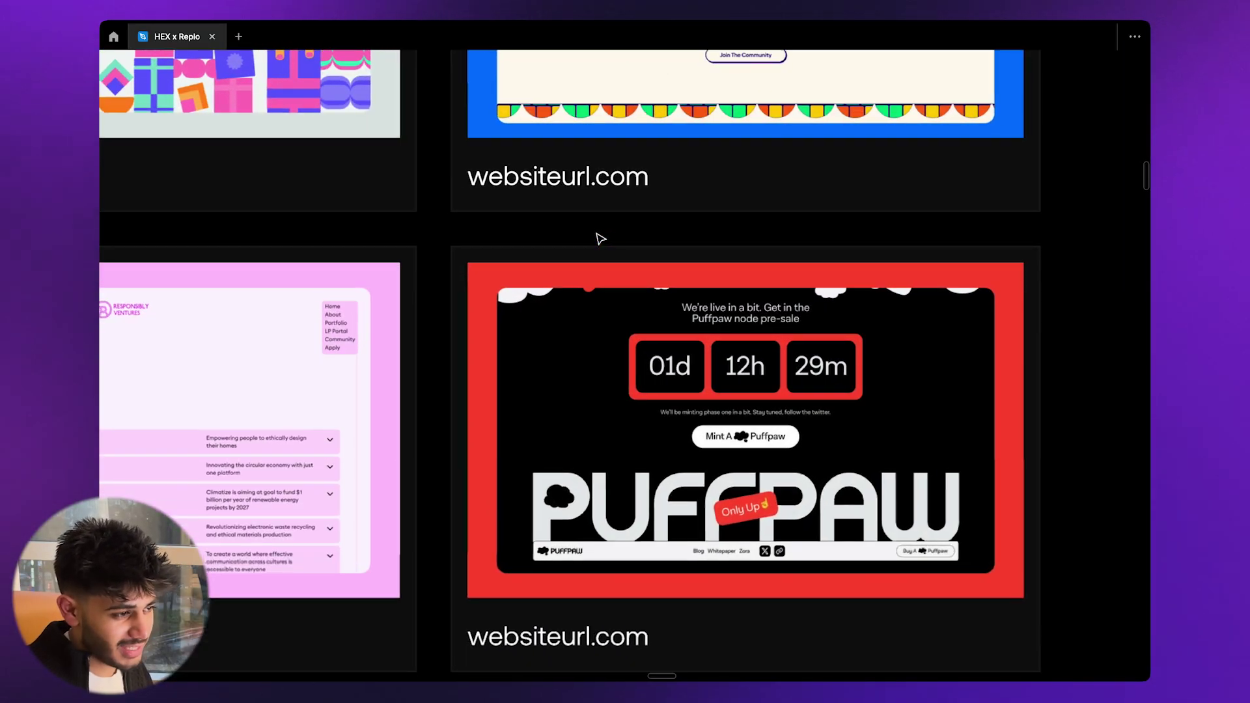
pyautogui.scroll(-4, 601, 239)
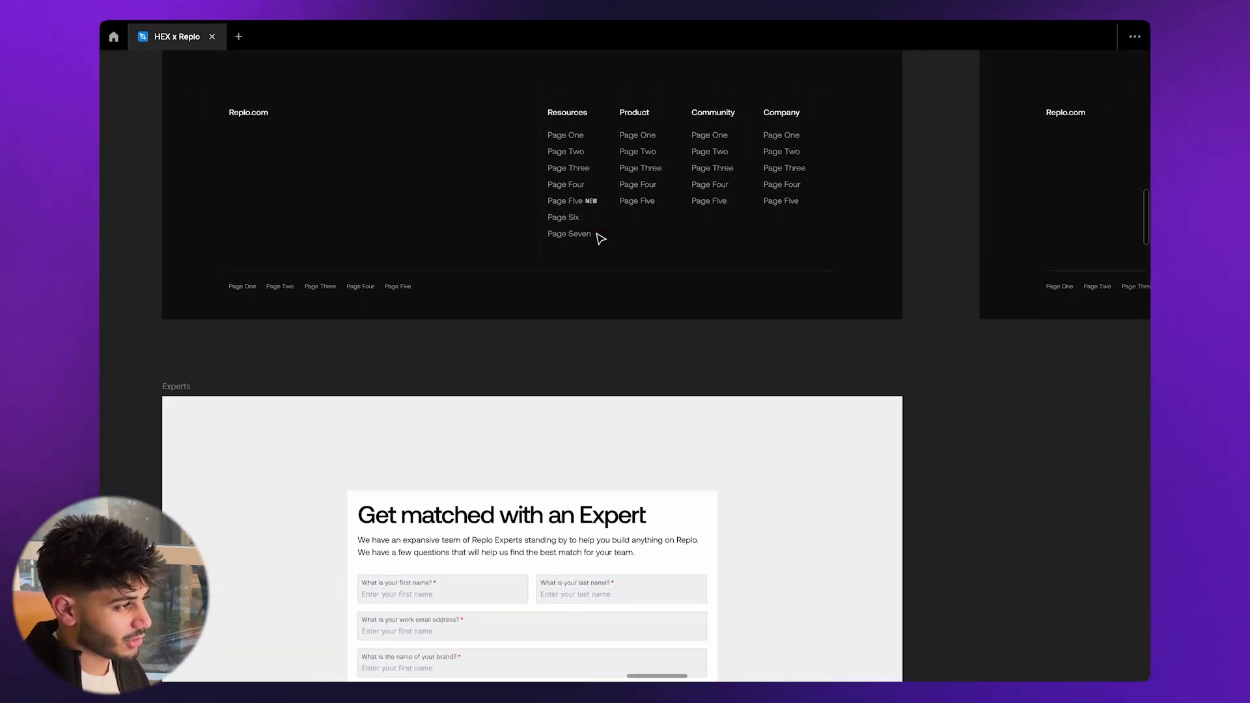
pyautogui.scroll(-3, 600, 238)
pyautogui.scroll(10, 600, 238)
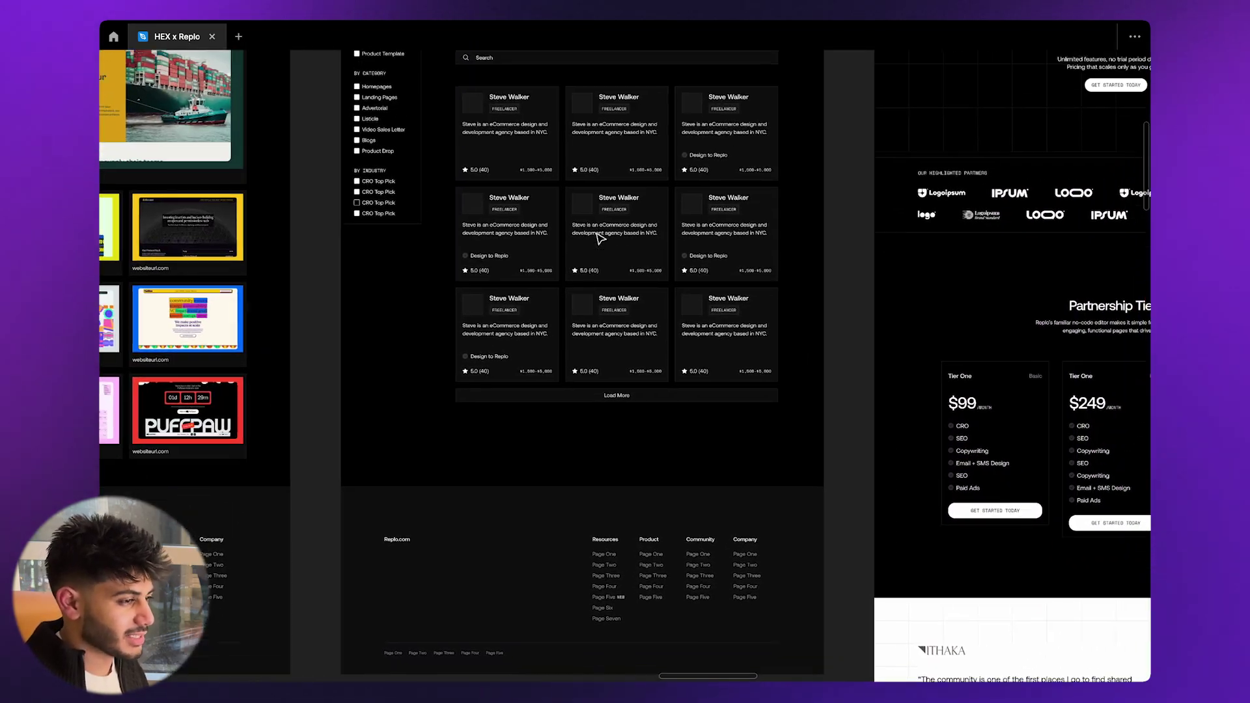
pyautogui.hscroll(-2, 601, 238)
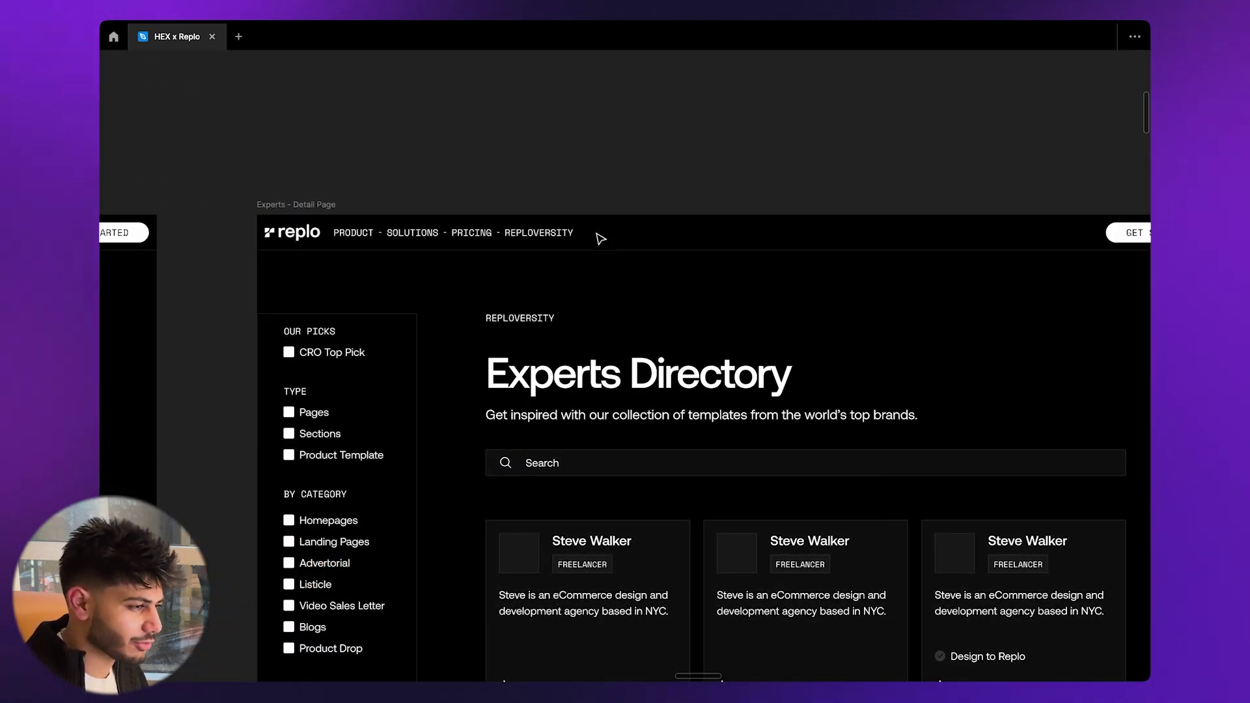
pyautogui.hscroll(15, 600, 239)
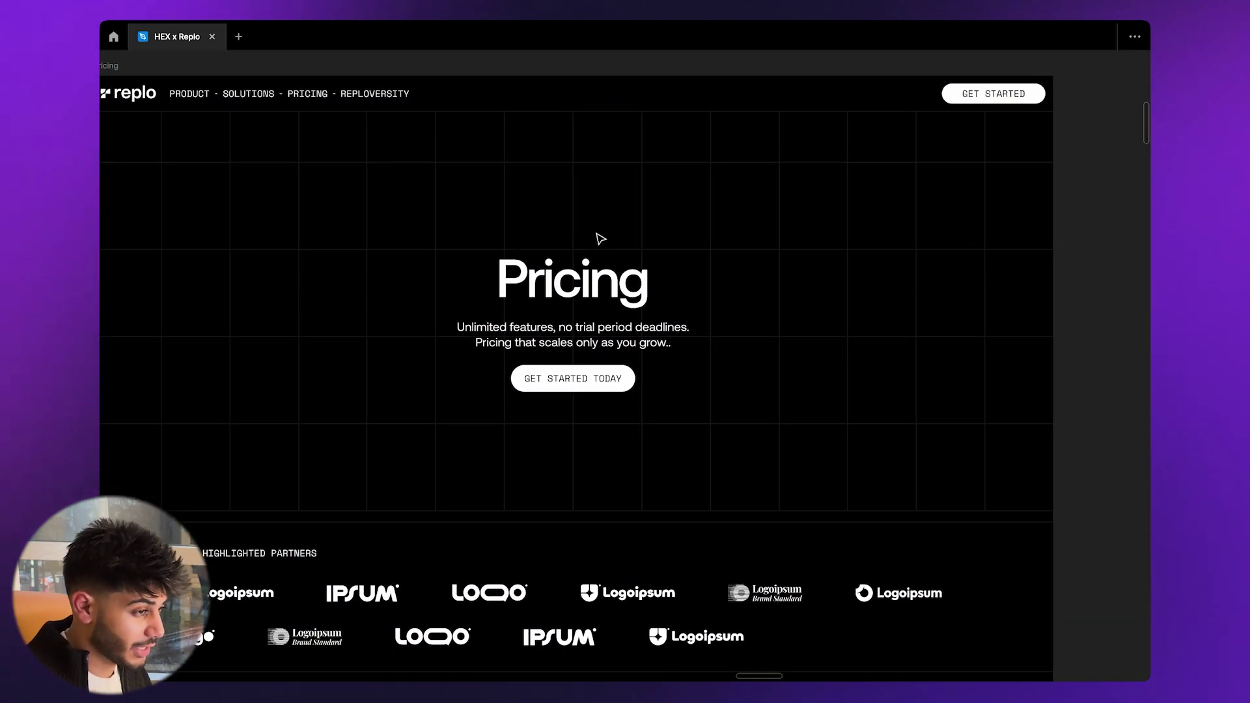
pyautogui.scroll(-3, 600, 238)
pyautogui.scroll(-3, 600, 239)
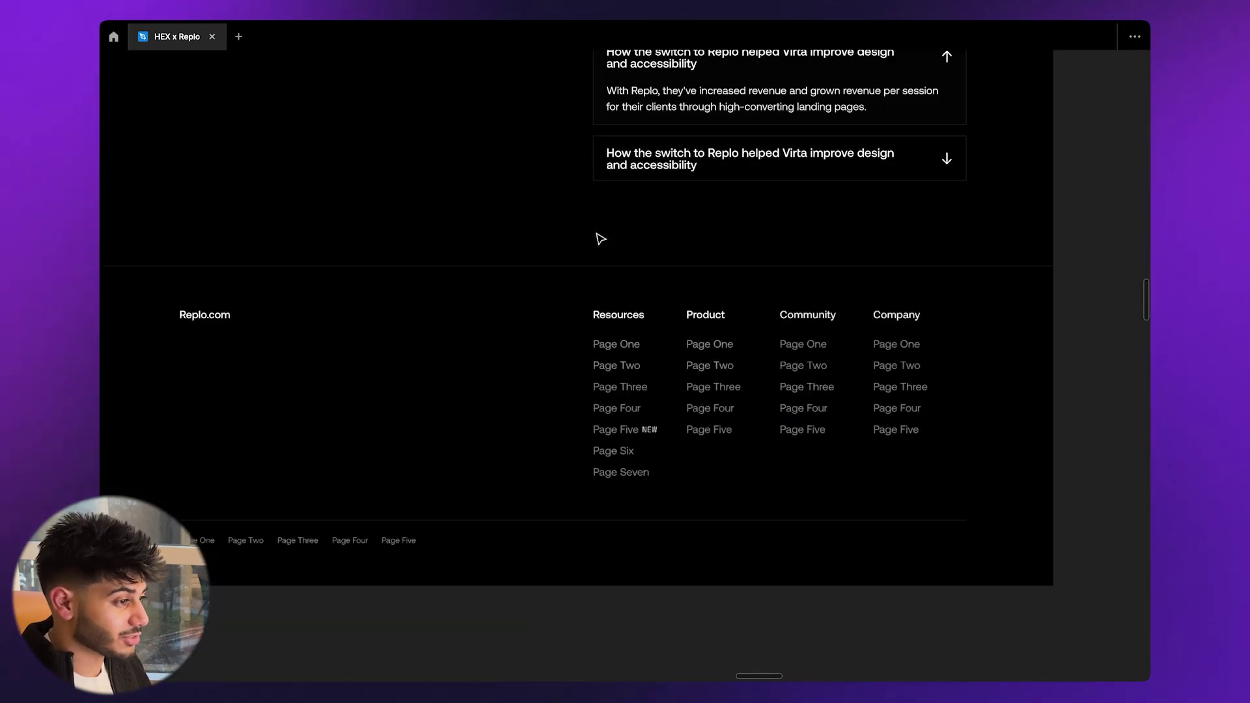
pyautogui.scroll(-5, 600, 238)
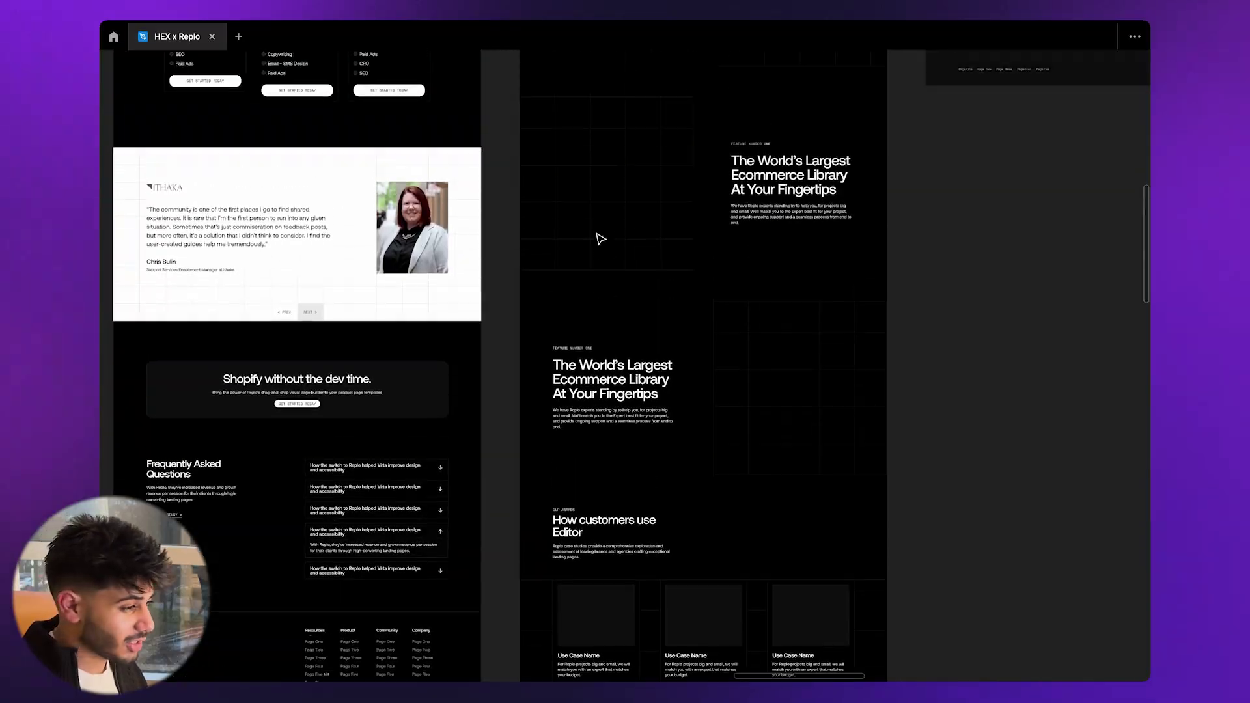
pyautogui.scroll(5, 597, 237)
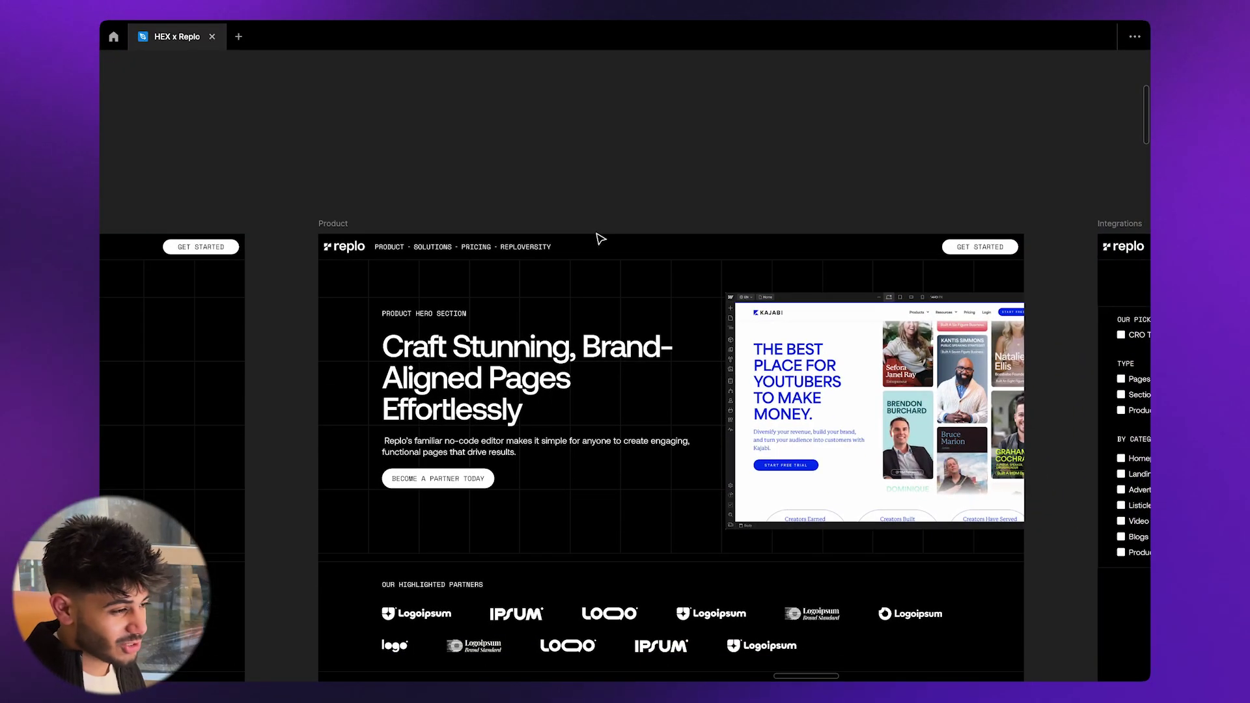
# Review the dark Product, Integrations, Solutions and Contact Us wireframe frames
pyautogui.scroll(-5, 600, 238)
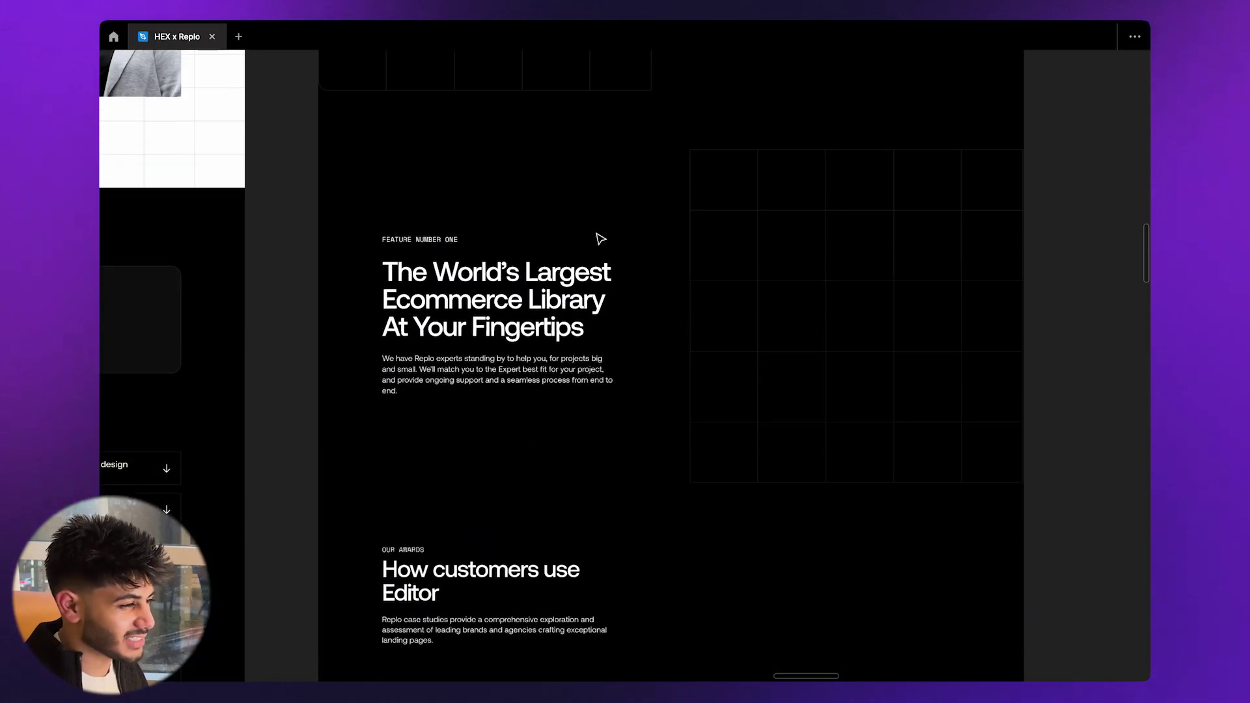
pyautogui.scroll(-10, 600, 238)
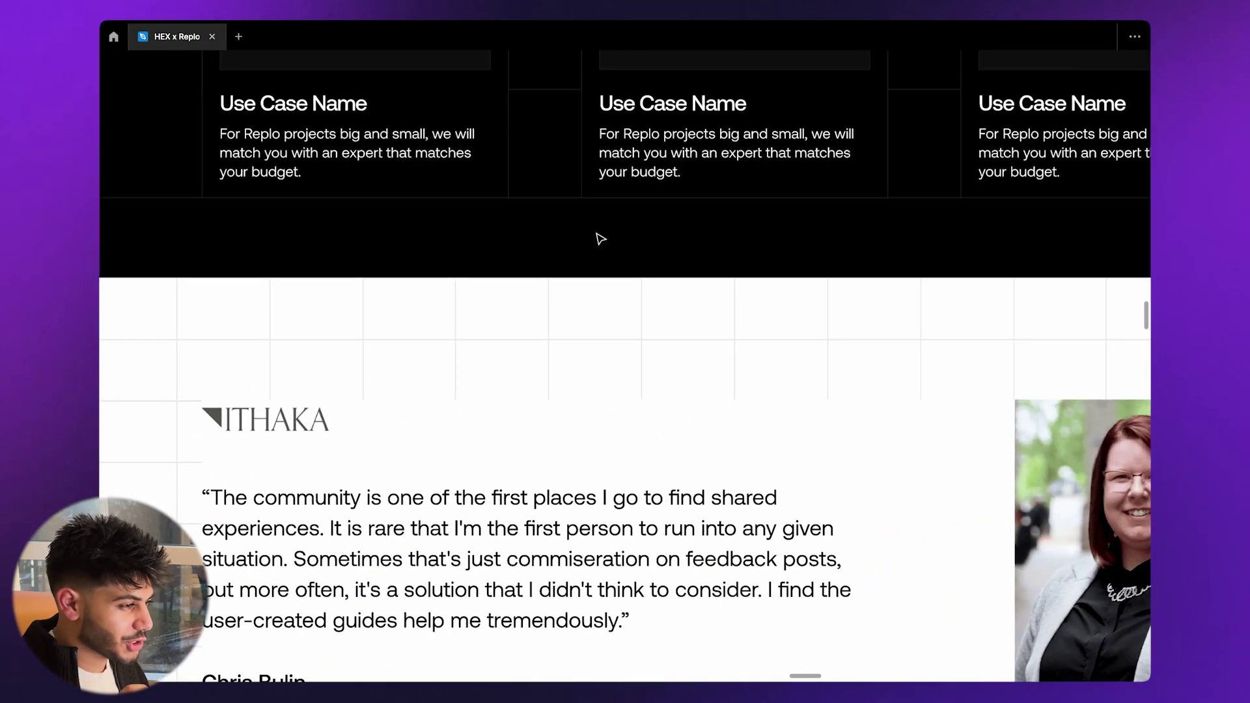
pyautogui.scroll(10, 600, 238)
pyautogui.hscroll(4, 601, 239)
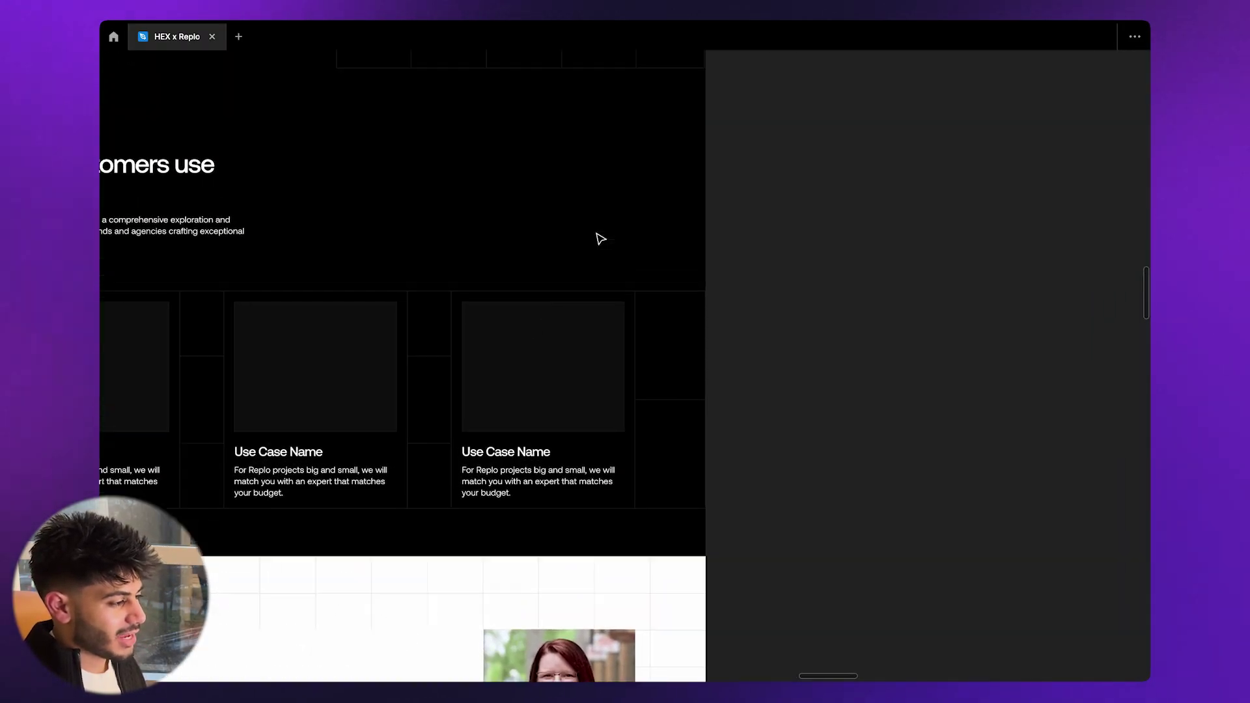
pyautogui.scroll(10, 600, 238)
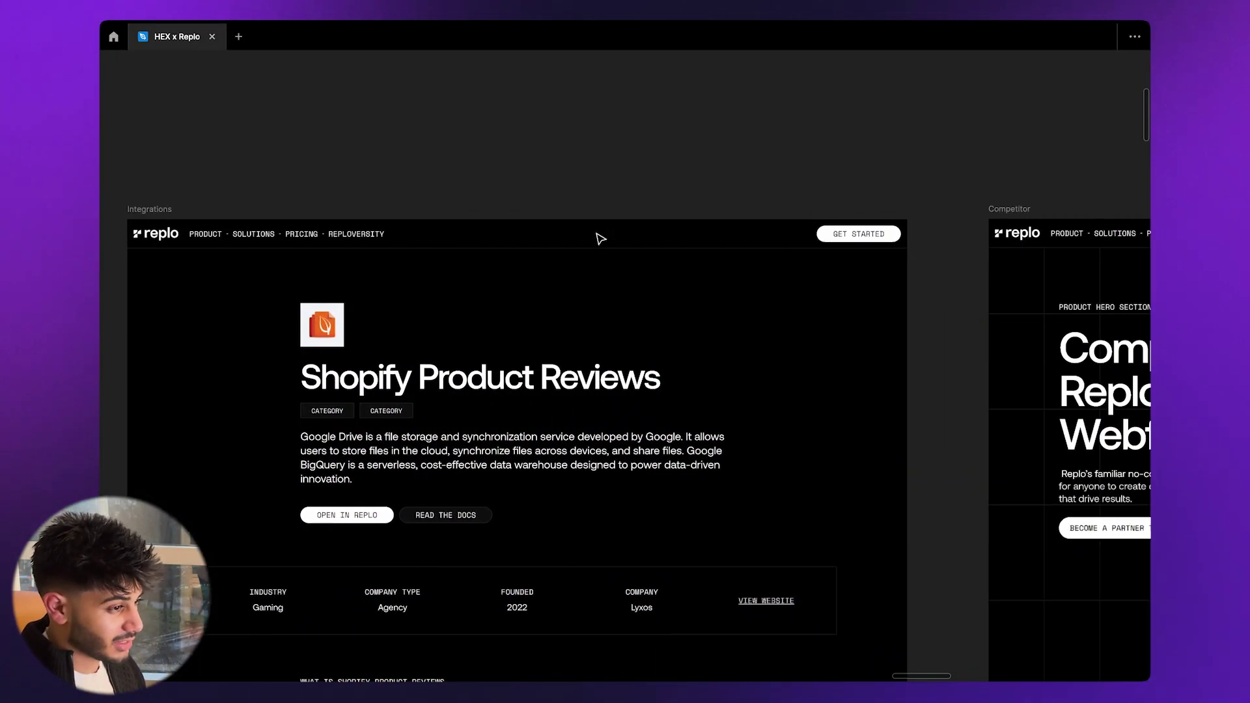
pyautogui.scroll(-10, 600, 239)
pyautogui.scroll(-3, 600, 238)
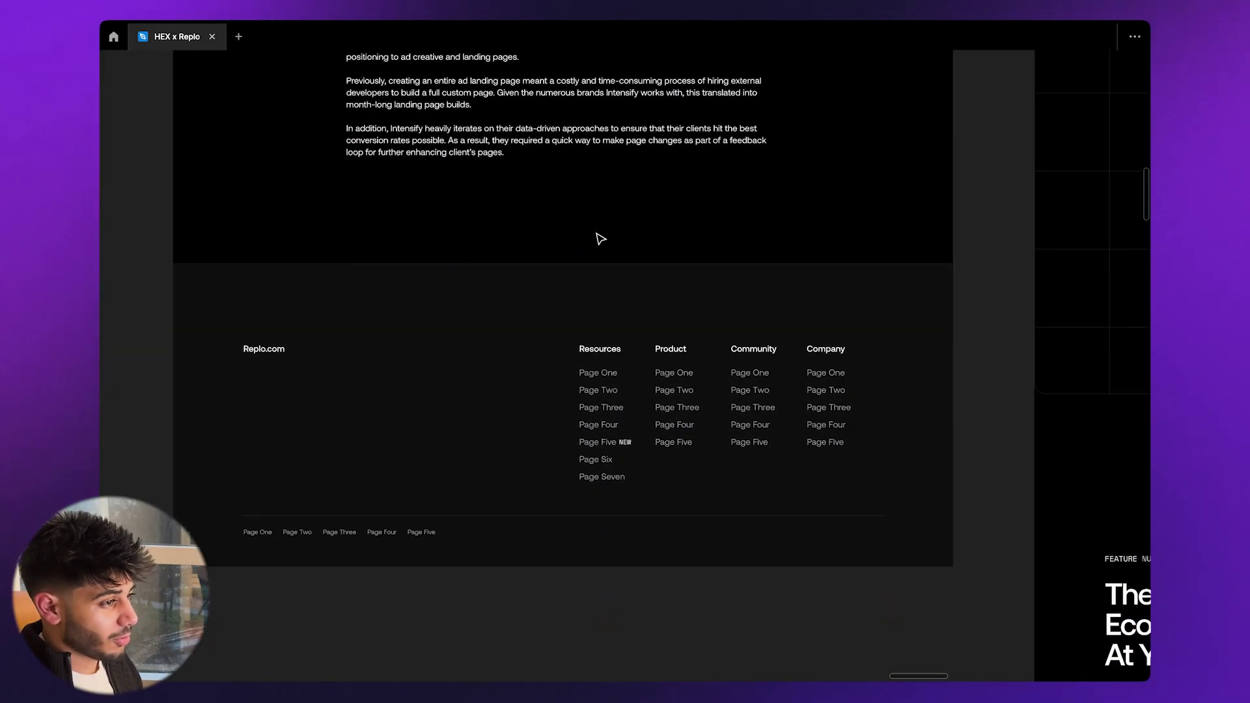
pyautogui.hscroll(8, 601, 238)
pyautogui.scroll(-8, 600, 238)
pyautogui.scroll(-3, 600, 239)
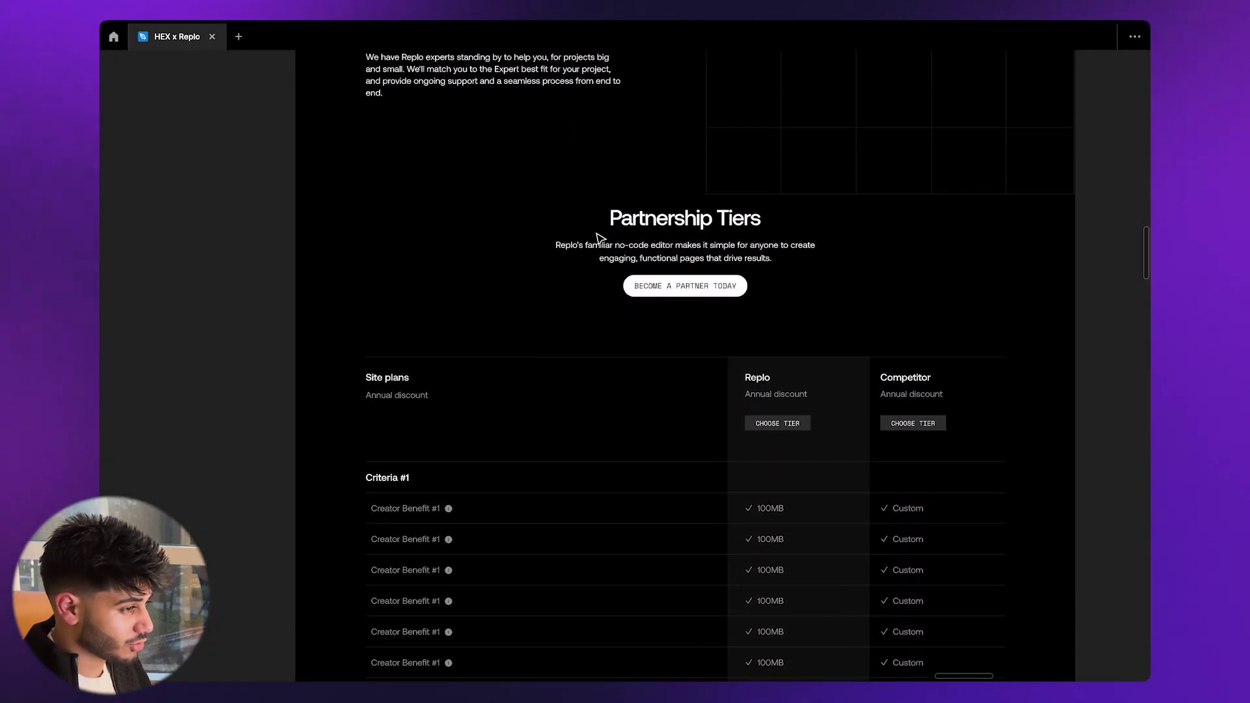
pyautogui.scroll(-5, 600, 239)
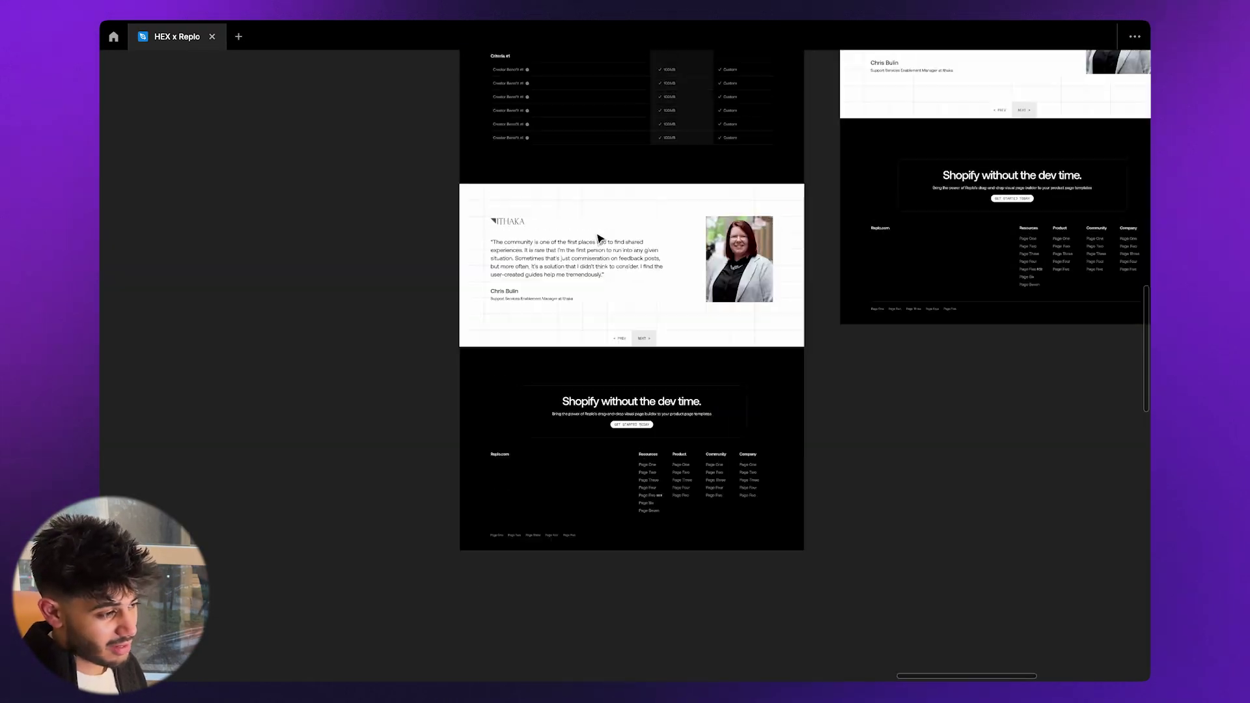
pyautogui.scroll(15, 601, 238)
pyautogui.scroll(-10, 600, 239)
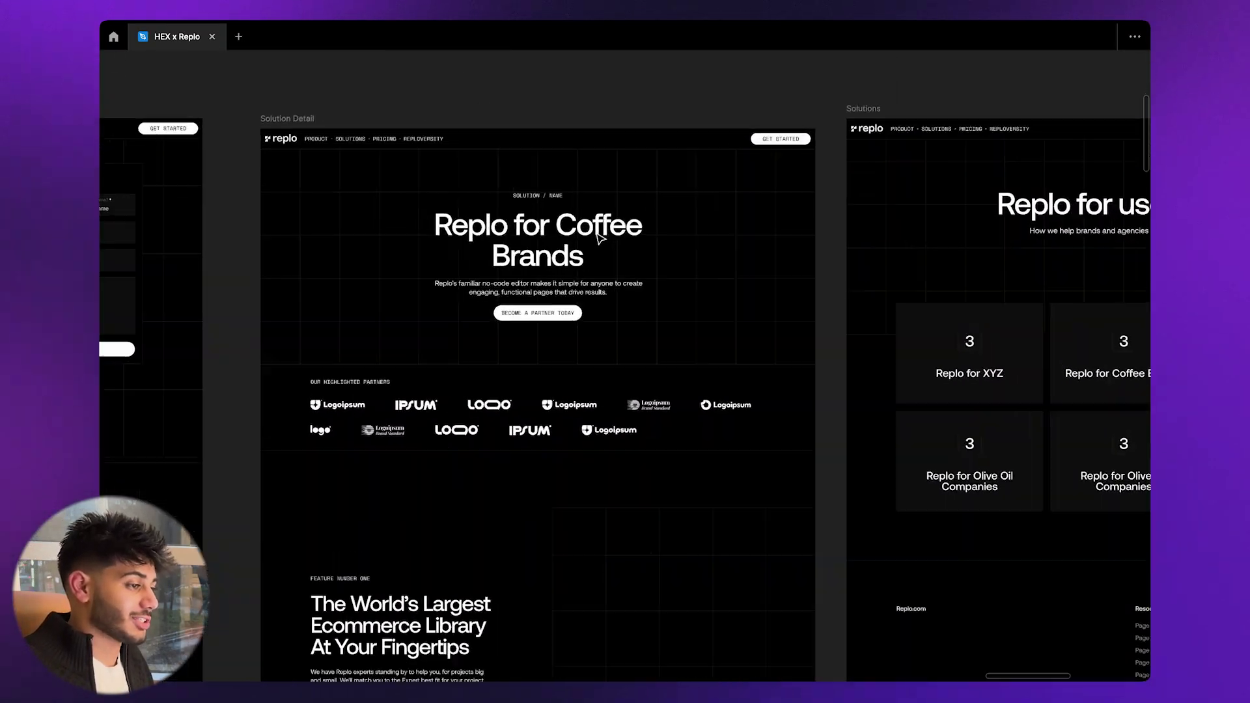
pyautogui.scroll(-10, 600, 238)
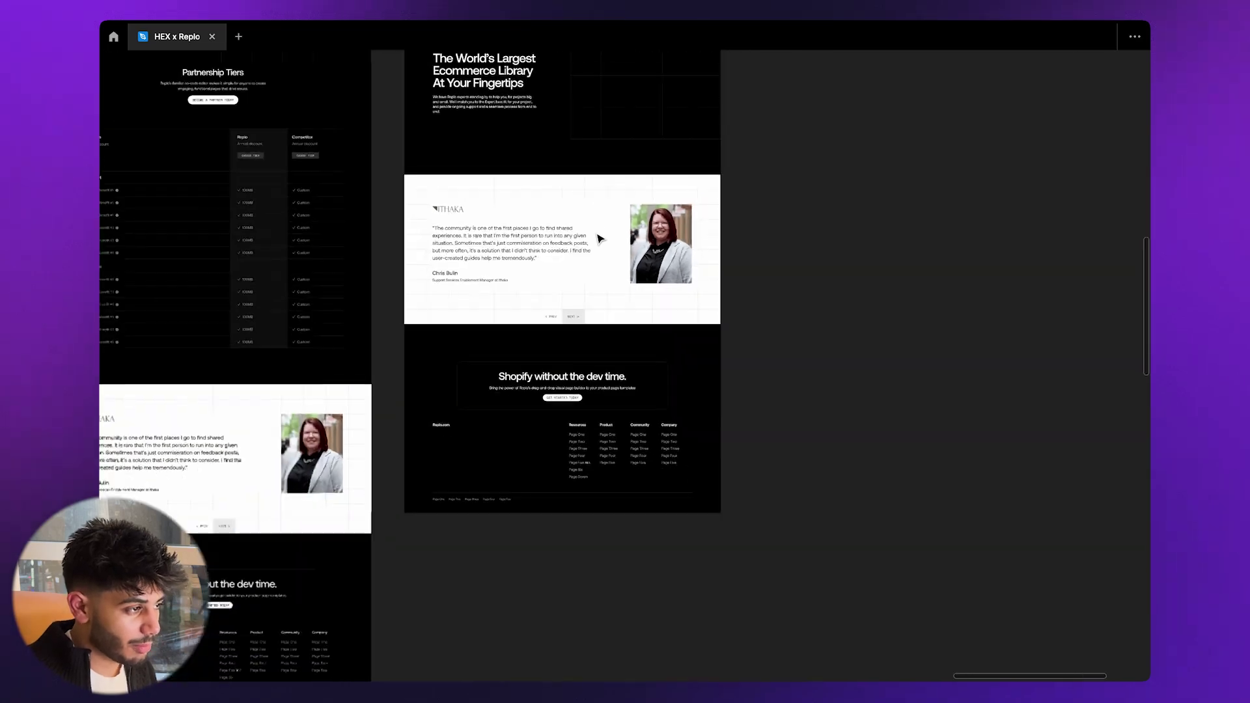
pyautogui.scroll(5, 600, 238)
pyautogui.scroll(-3, 600, 238)
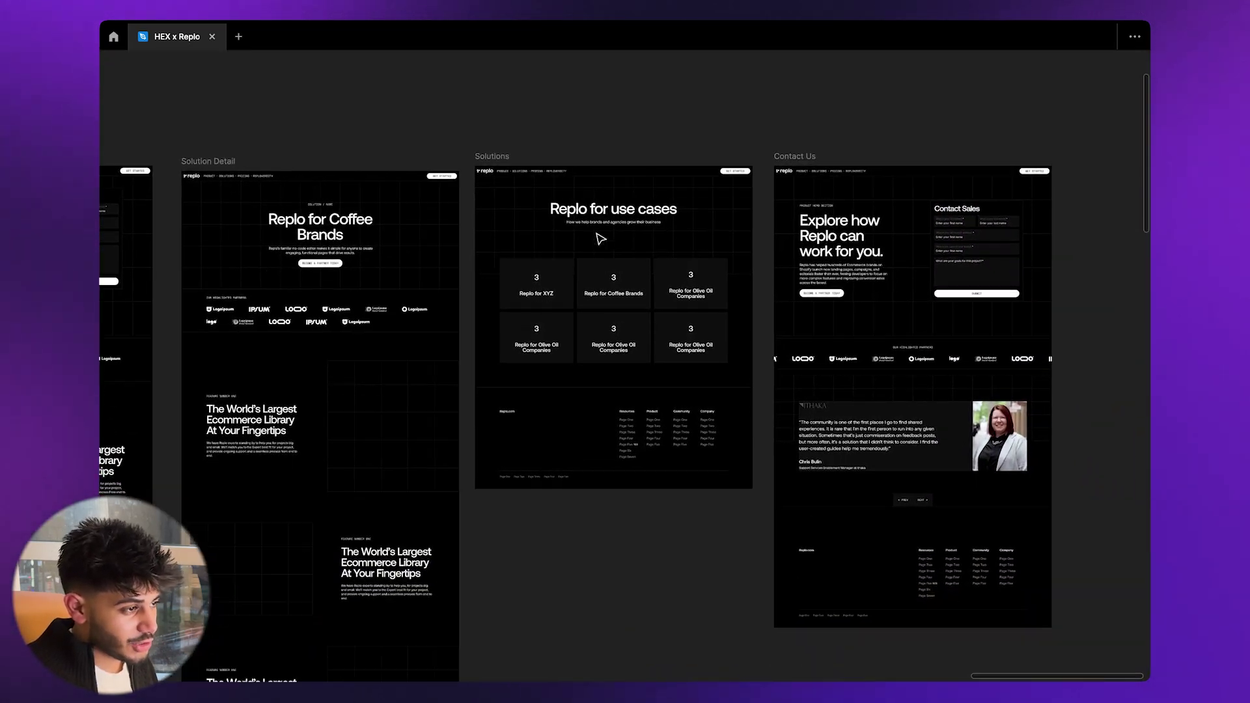
pyautogui.scroll(5, 600, 238)
# Zoom to fit all frames with Shift+1, showing the full row from Reploverse to Contact
pyautogui.hotkey('shift', '1')
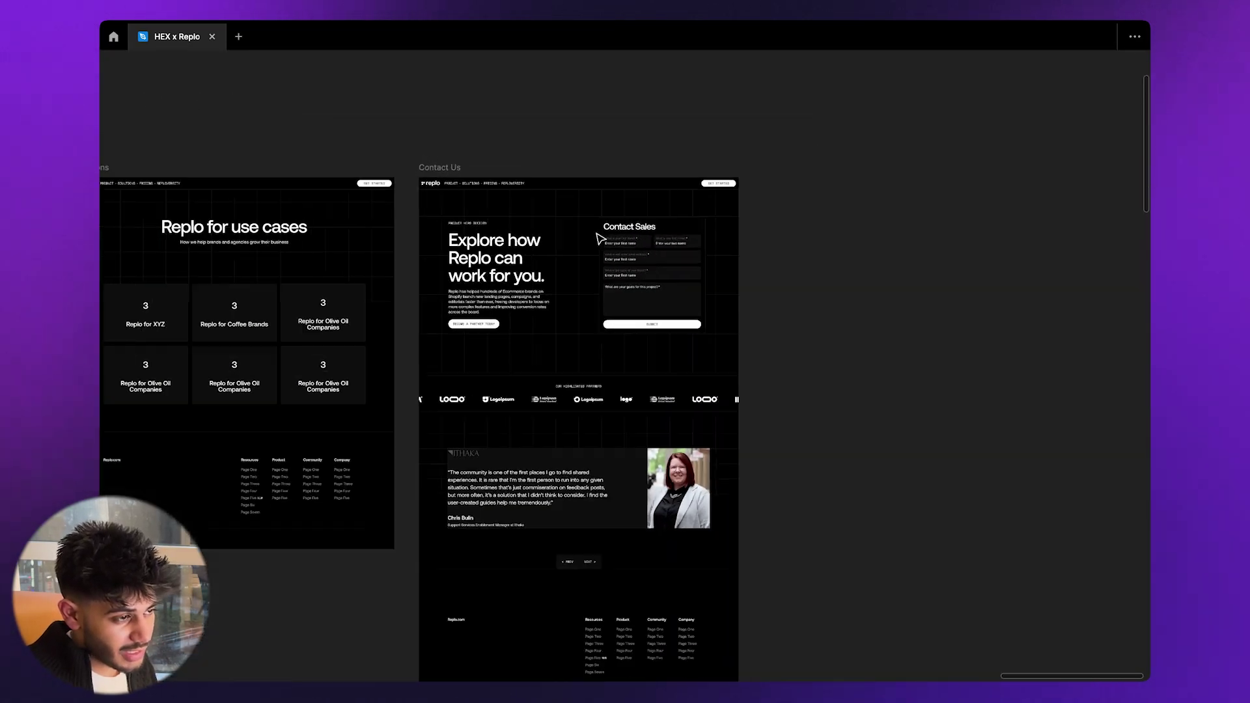
pyautogui.hscroll(3, 600, 239)
pyautogui.scroll(1, 600, 240)
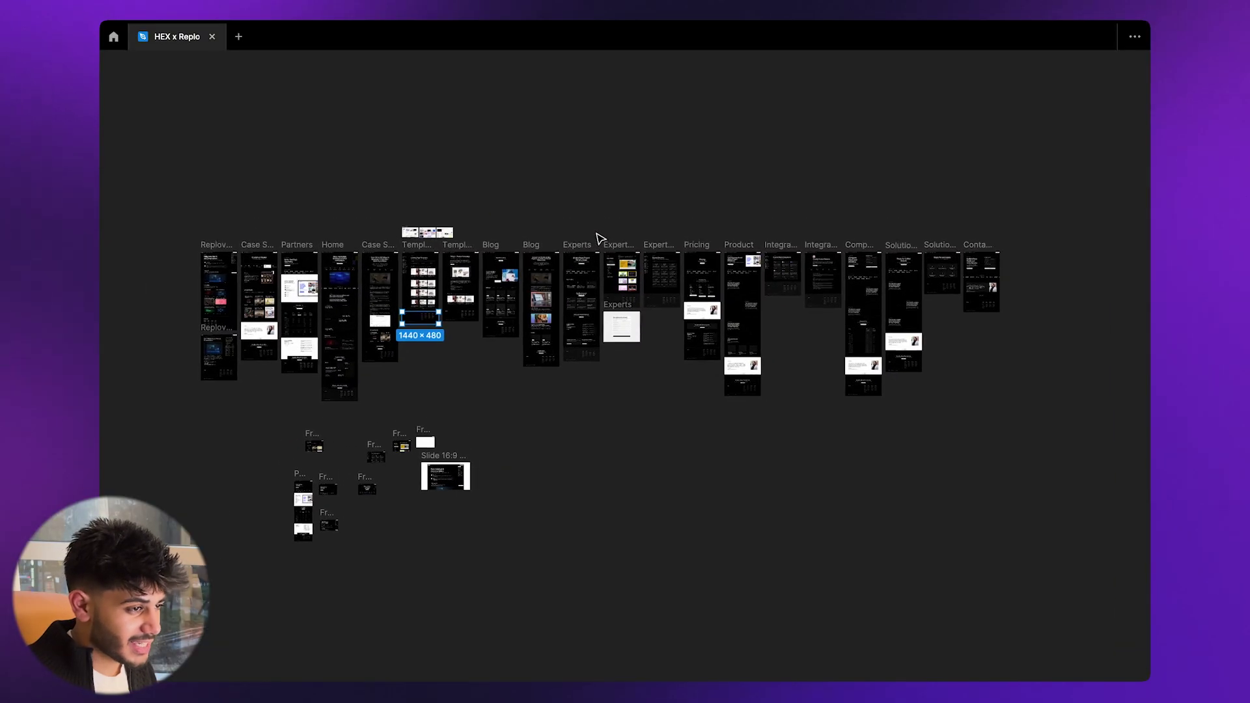
pyautogui.click(591, 215)
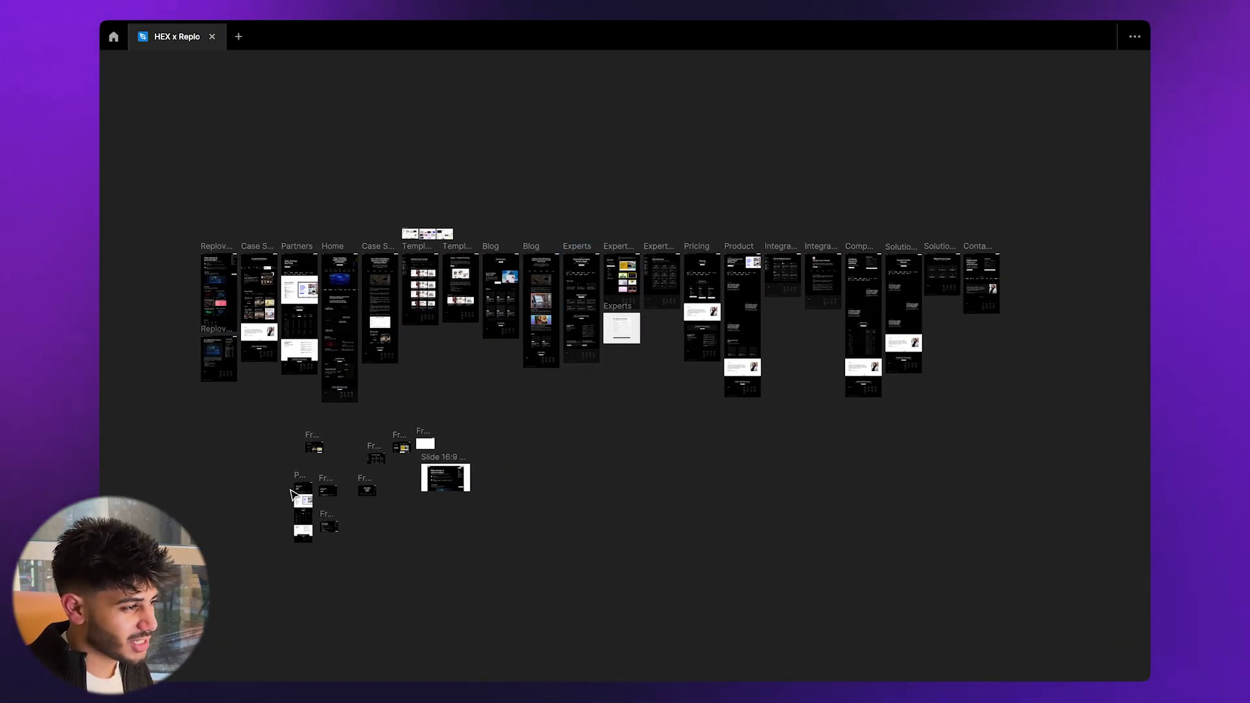
pyautogui.scroll(5, 291, 493)
pyautogui.scroll(-3, 378, 477)
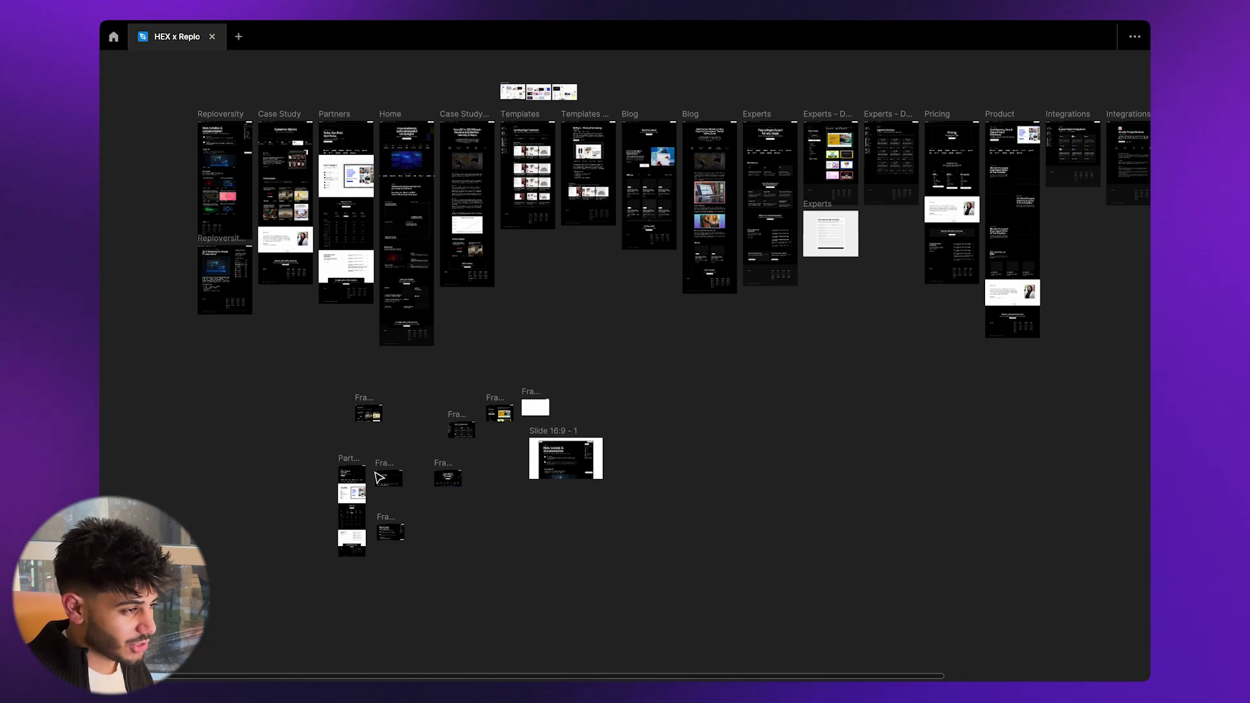
pyautogui.scroll(-4, 378, 477)
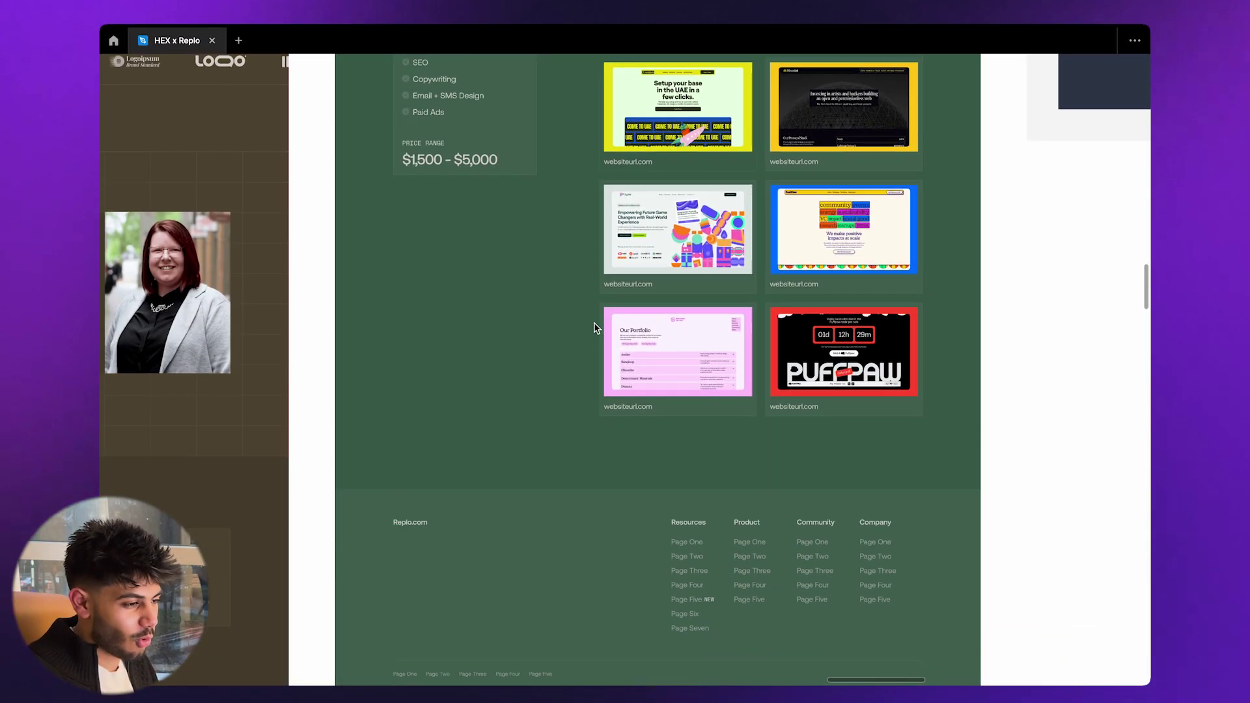
# Zoom out and move across the Iteration #1 and #2 colour design rows
pyautogui.scroll(-5, 593, 322)
pyautogui.scroll(5, 594, 322)
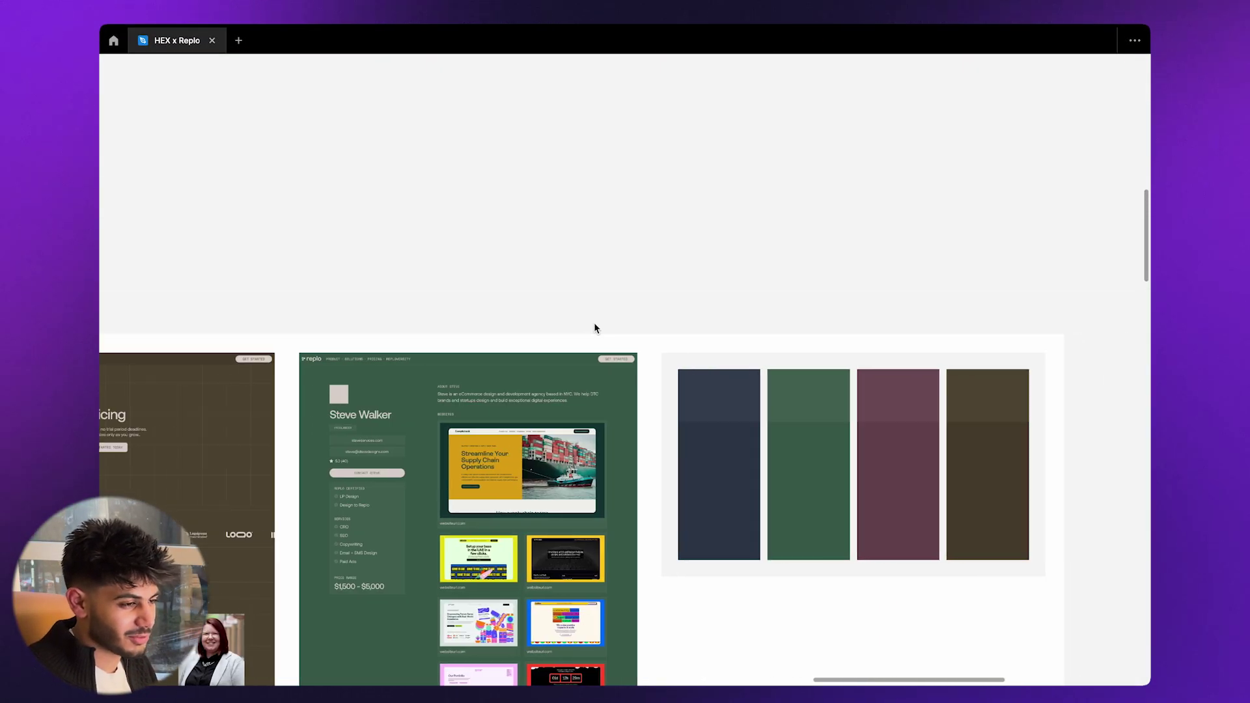
pyautogui.scroll(-5, 593, 322)
pyautogui.scroll(-5, 593, 328)
pyautogui.scroll(-5, 593, 327)
pyautogui.scroll(5, 593, 327)
pyautogui.hscroll(-5, 594, 328)
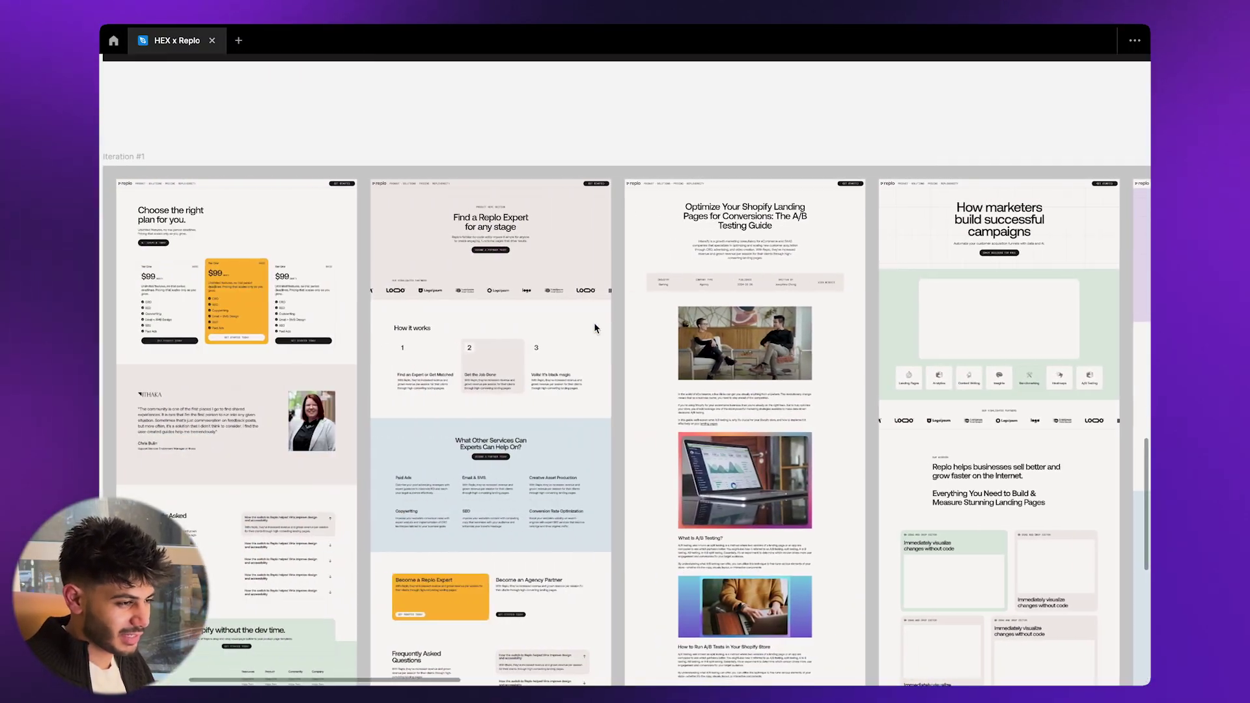
pyautogui.scroll(5, 595, 327)
pyautogui.scroll(-5, 594, 323)
pyautogui.scroll(-5, 594, 322)
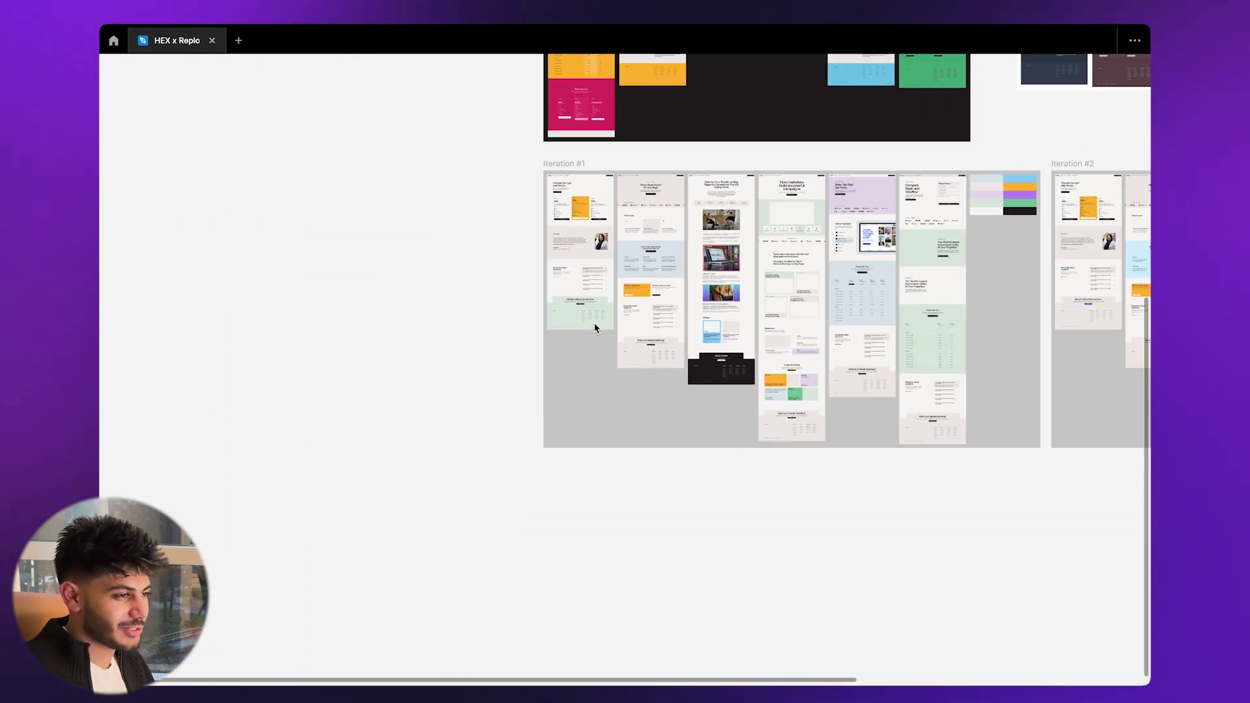
# Bring the stylesheet's Colors swatches and the Colors: Primary and Extended slides into view
pyautogui.hscroll(5, 594, 323)
pyautogui.scroll(3, 594, 323)
pyautogui.scroll(3, 594, 323)
pyautogui.scroll(5, 594, 323)
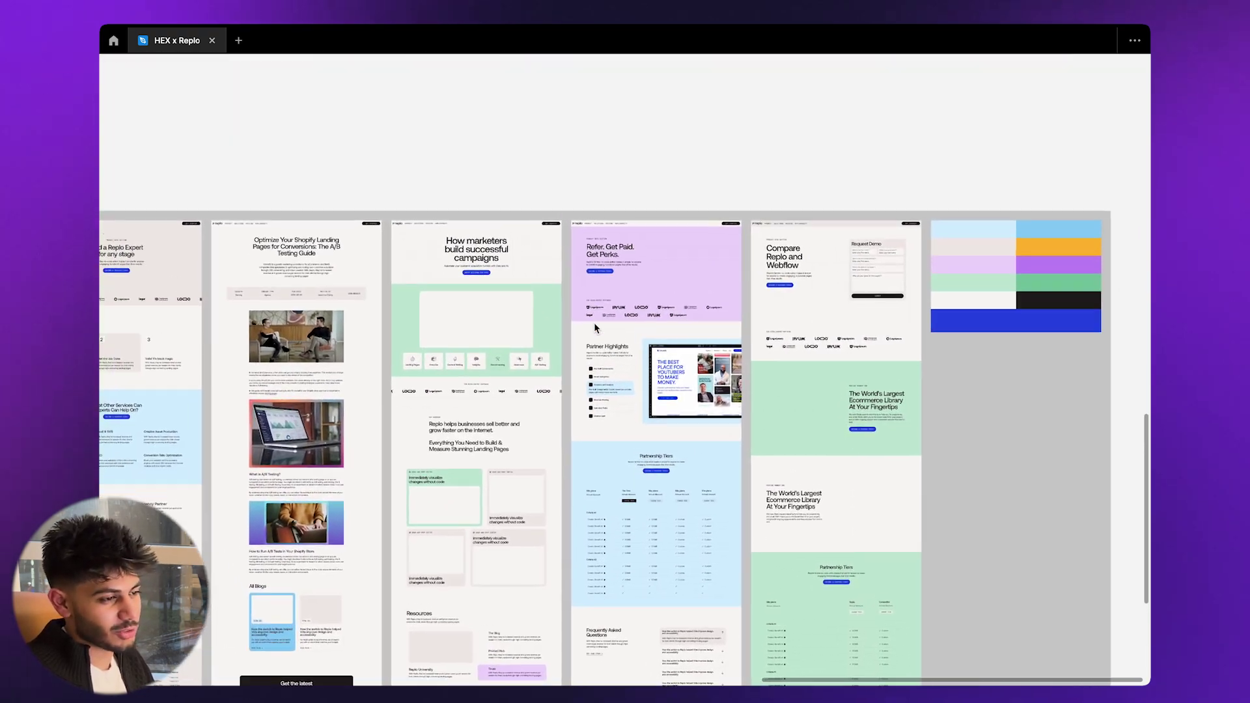
pyautogui.hscroll(-5, 593, 323)
pyautogui.scroll(-3, 594, 324)
pyautogui.scroll(-3, 593, 322)
pyautogui.scroll(10, 427, 488)
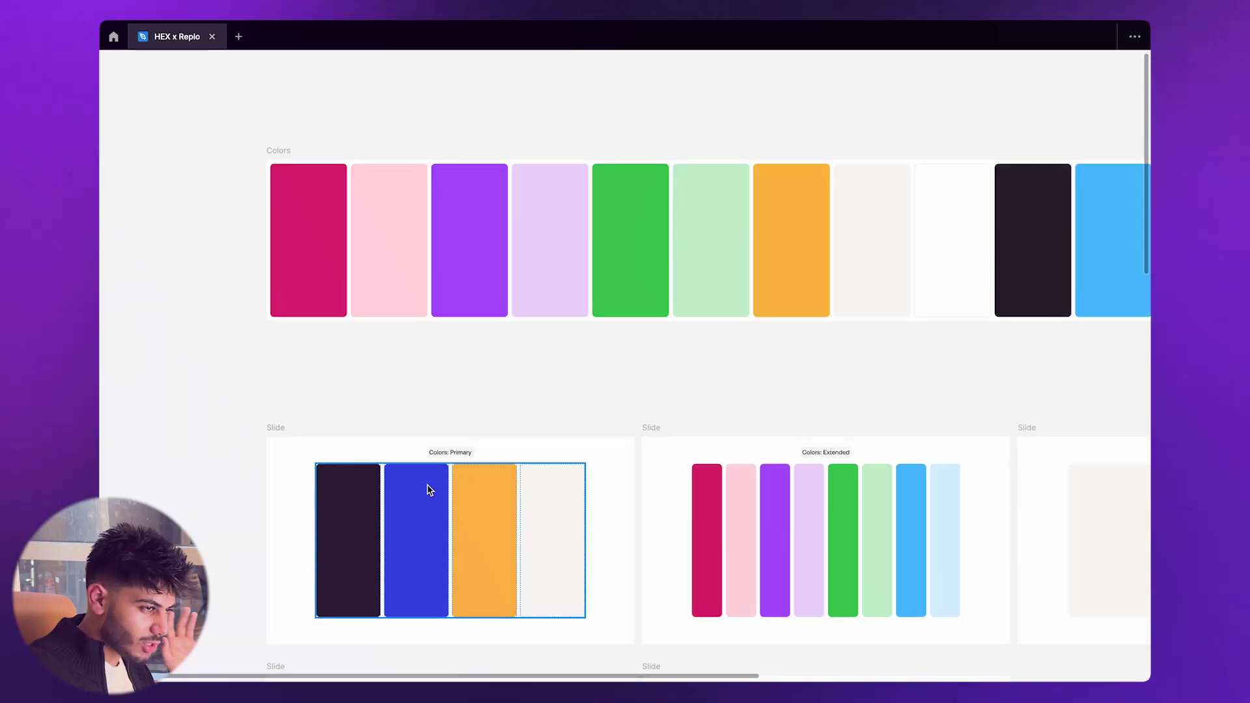
pyautogui.scroll(5, 423, 485)
pyautogui.scroll(-3, 420, 484)
pyautogui.hscroll(5, 420, 484)
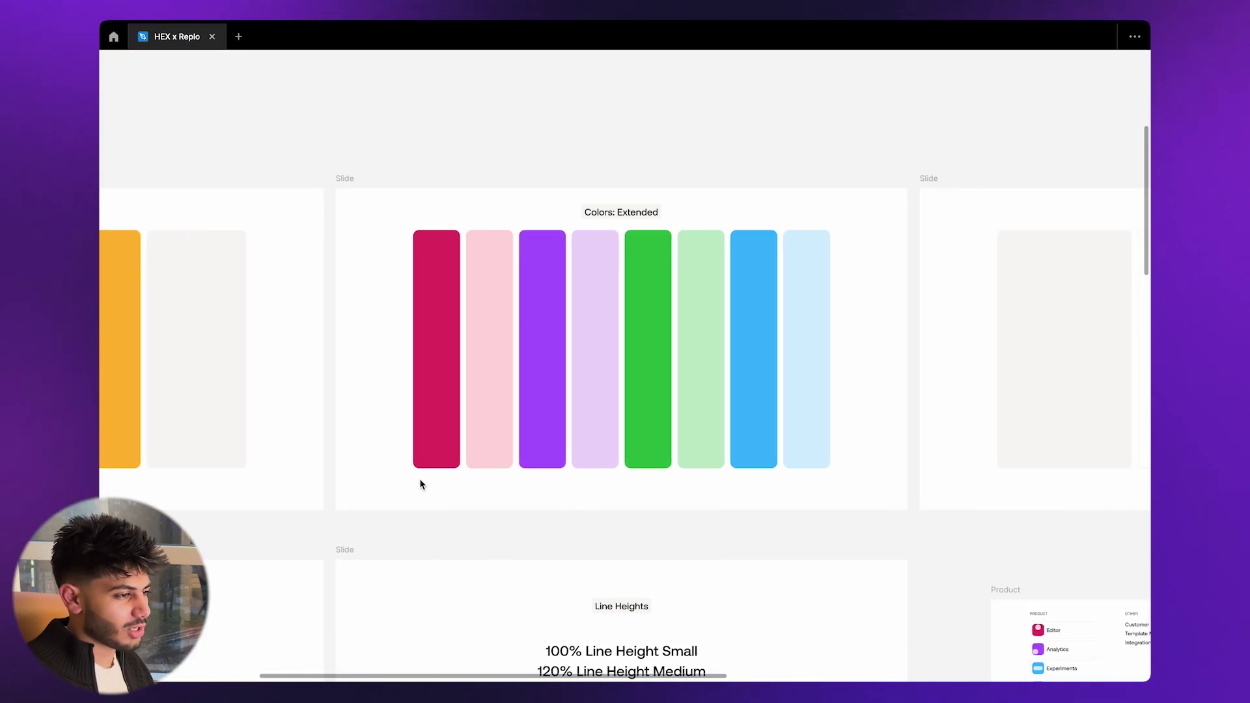
pyautogui.scroll(-3, 420, 483)
pyautogui.scroll(3, 420, 484)
pyautogui.hscroll(8, 465, 449)
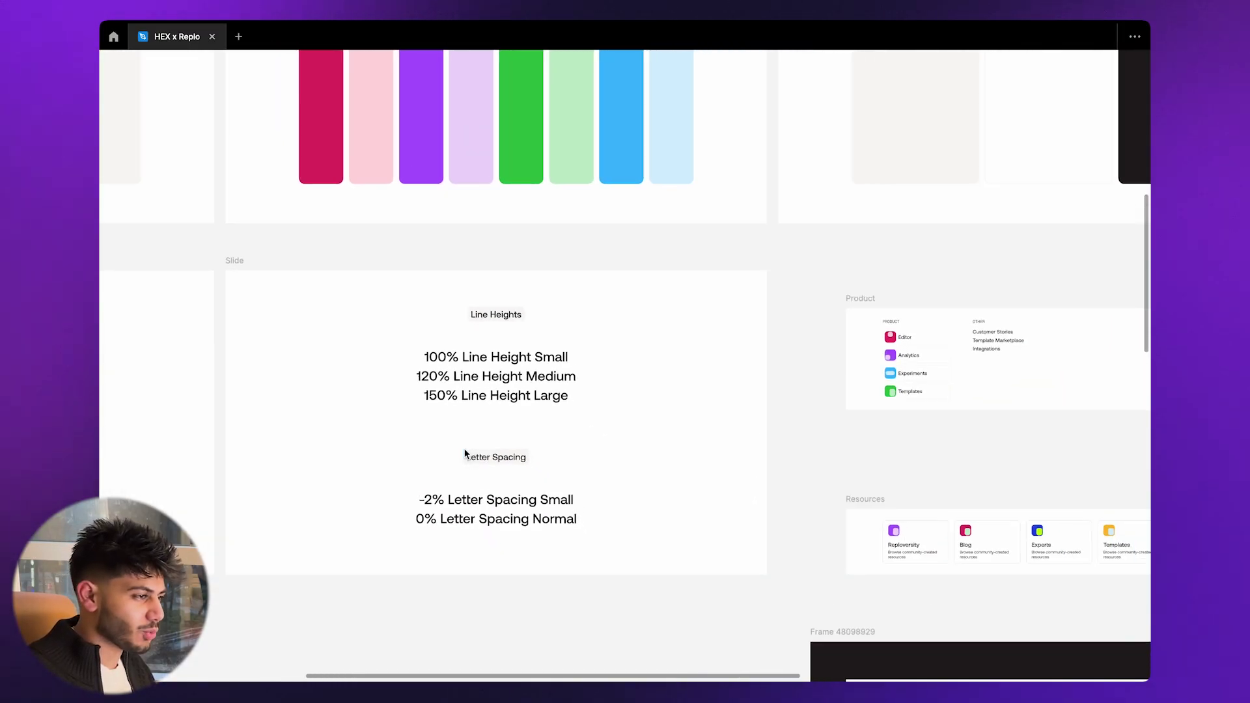
pyautogui.scroll(-3, 463, 448)
pyautogui.scroll(10, 462, 448)
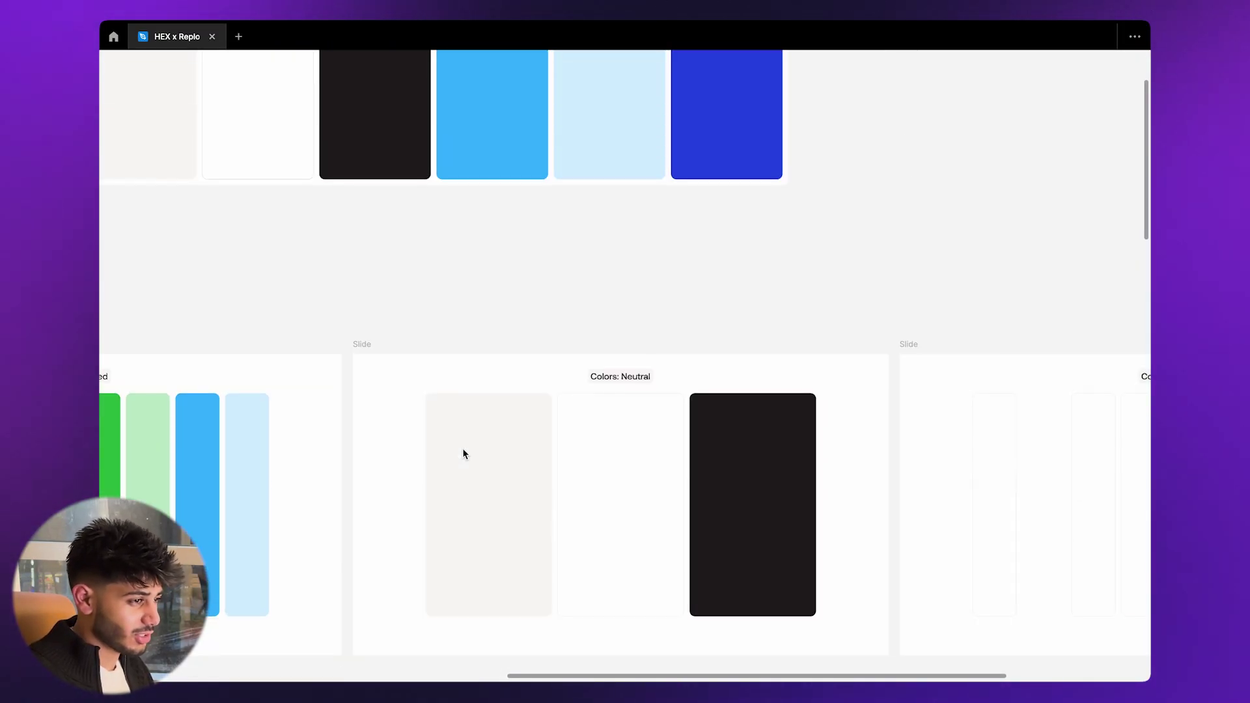
pyautogui.hscroll(5, 462, 448)
pyautogui.scroll(-3, 462, 448)
pyautogui.scroll(5, 462, 448)
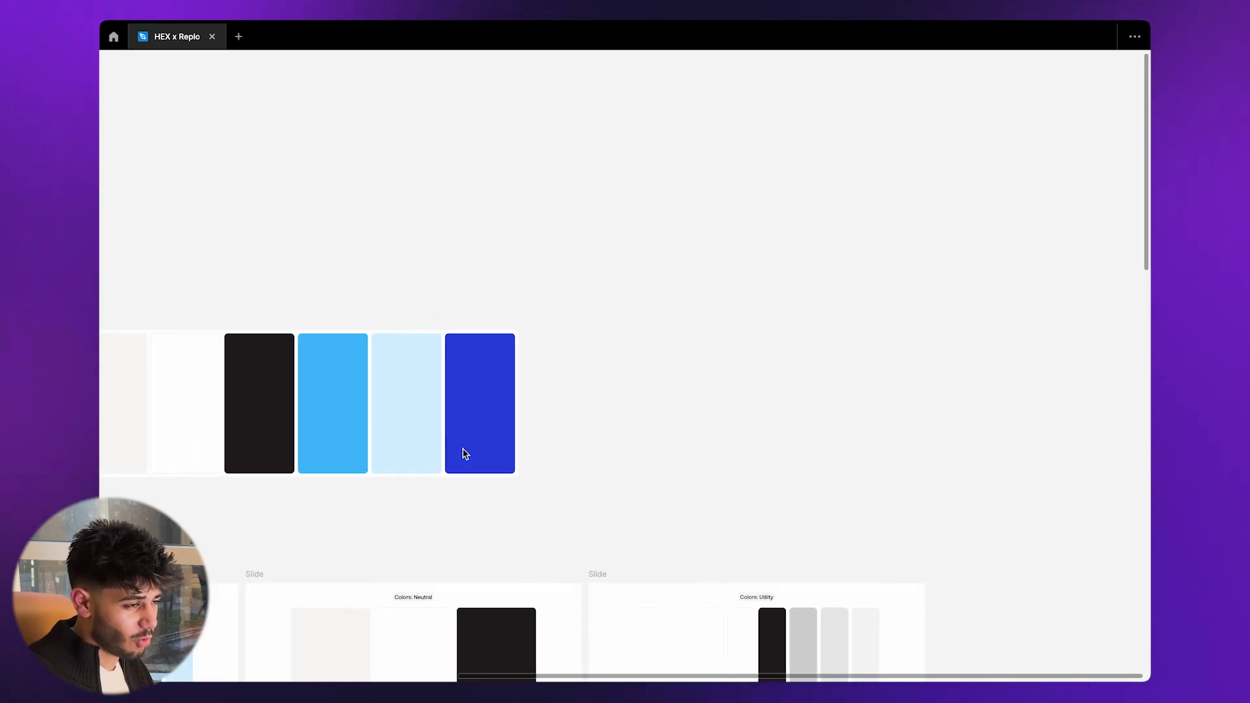
pyautogui.hscroll(-5, 463, 448)
pyautogui.scroll(3, 462, 448)
pyautogui.scroll(-5, 462, 448)
pyautogui.hscroll(3, 462, 447)
pyautogui.scroll(5, 462, 448)
pyautogui.scroll(-8, 463, 448)
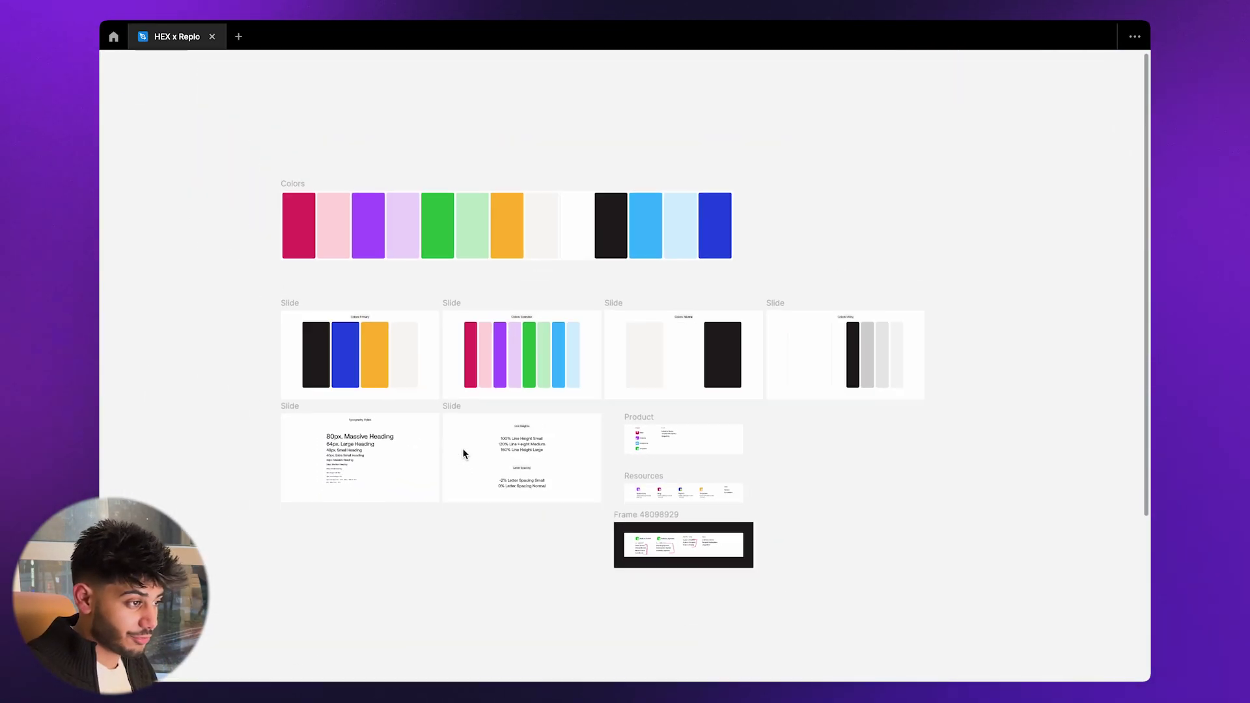
pyautogui.scroll(-4, 463, 448)
pyautogui.scroll(-5, 463, 452)
pyautogui.scroll(5, 463, 451)
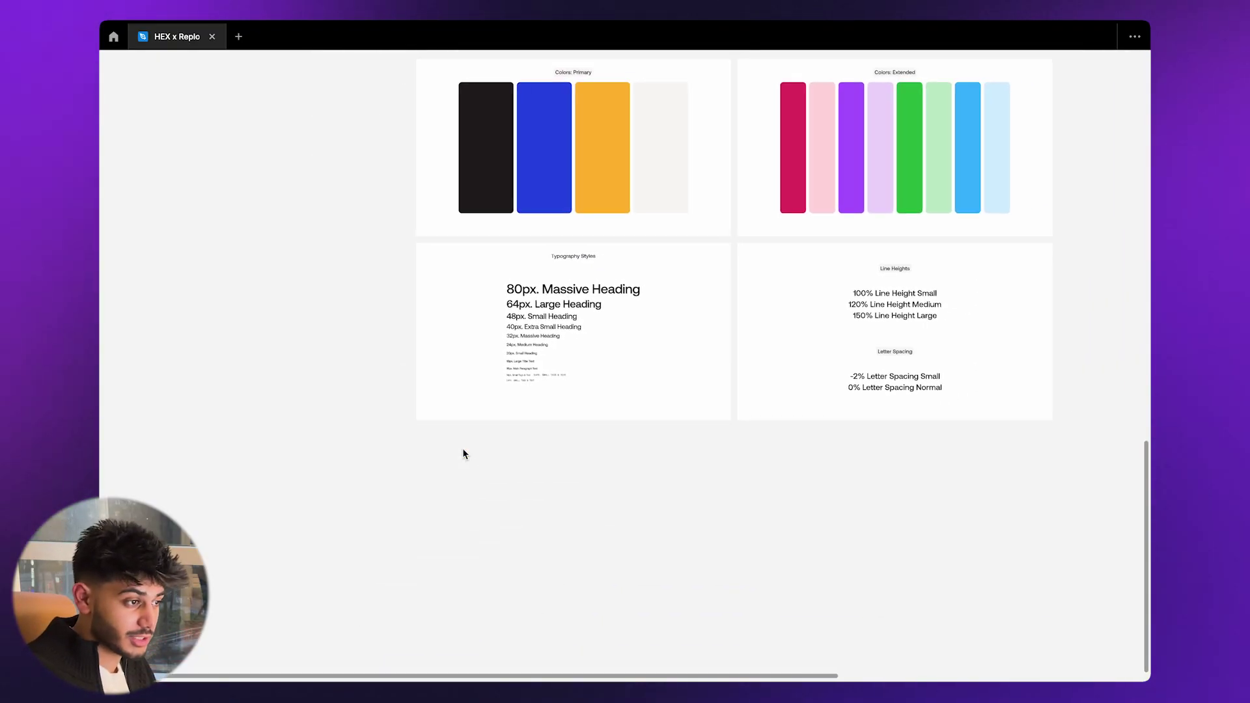
pyautogui.hscroll(3, 462, 452)
pyautogui.scroll(2, 463, 451)
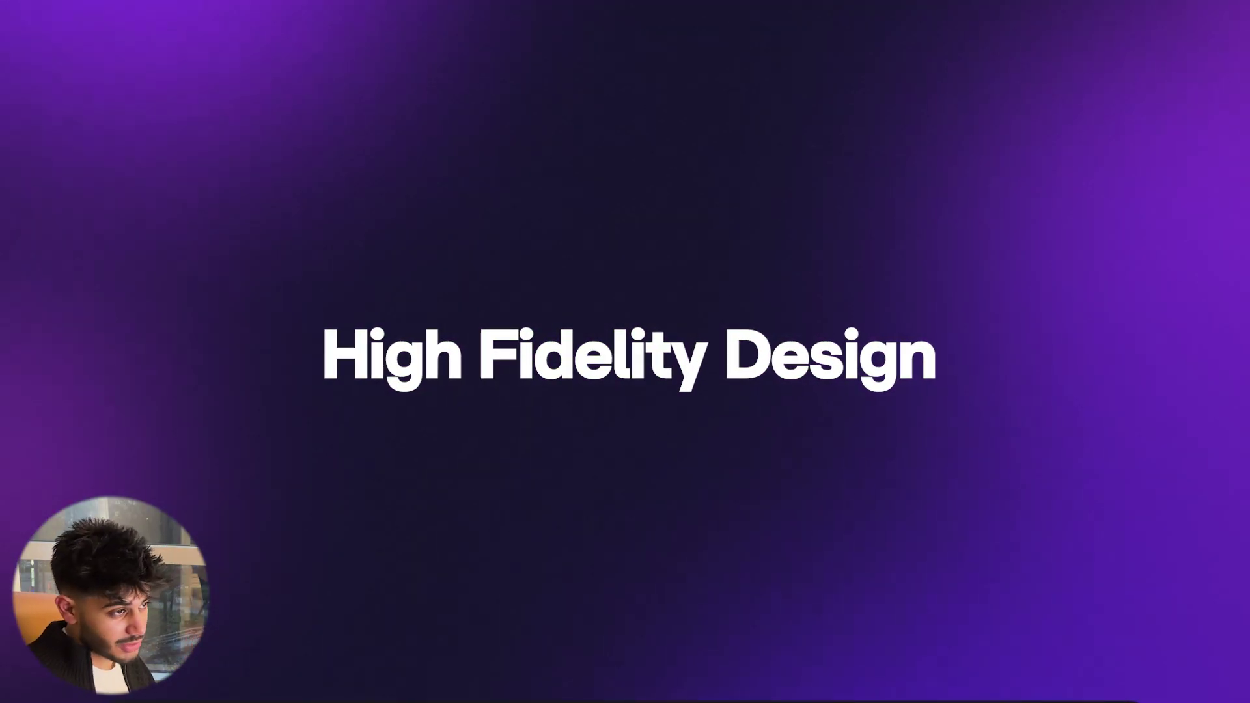